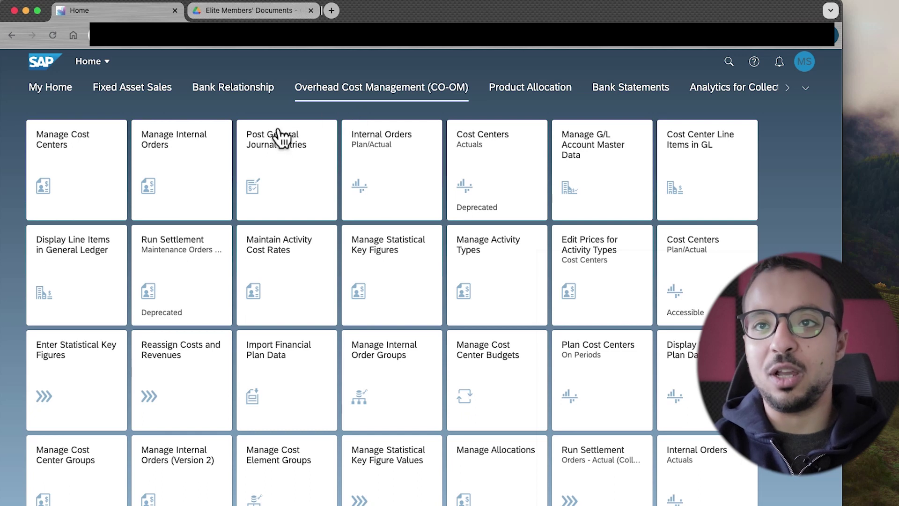
Open Manage Internal Orders and list the internal orders of company code AG00
{"action": "left_click", "coordinate": [182, 182]}
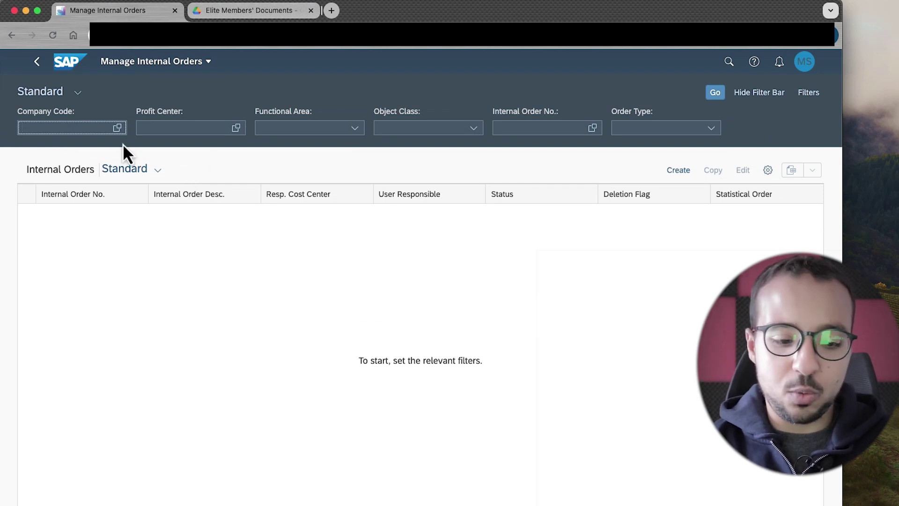
{"action": "type", "text": "ag00"}
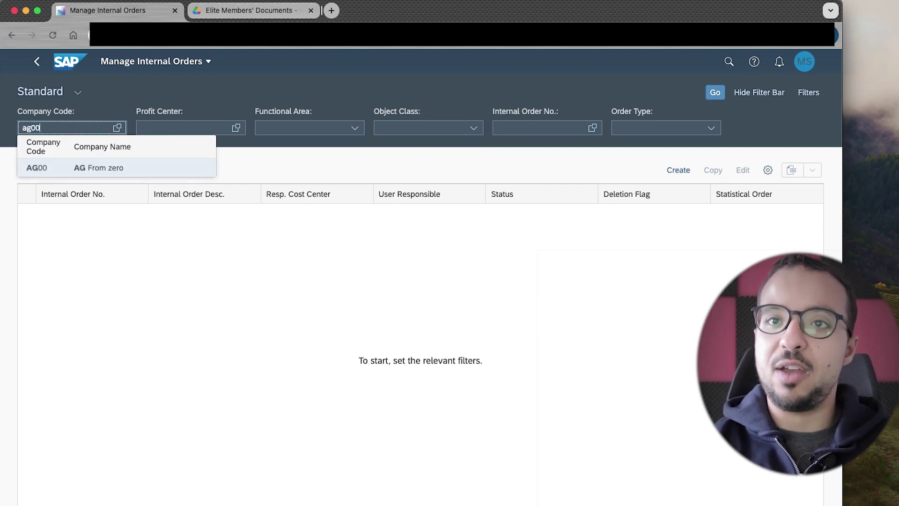
{"action": "left_click", "coordinate": [75, 175]}
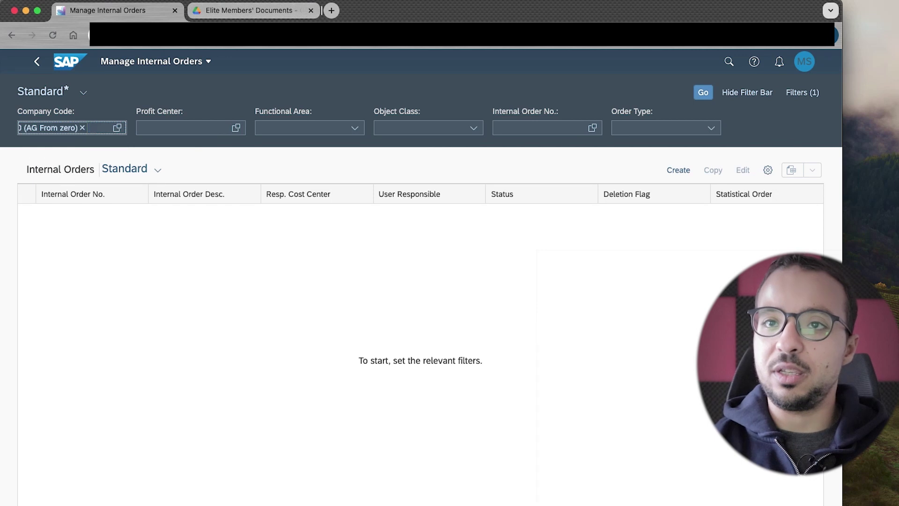
{"action": "key", "text": "Return"}
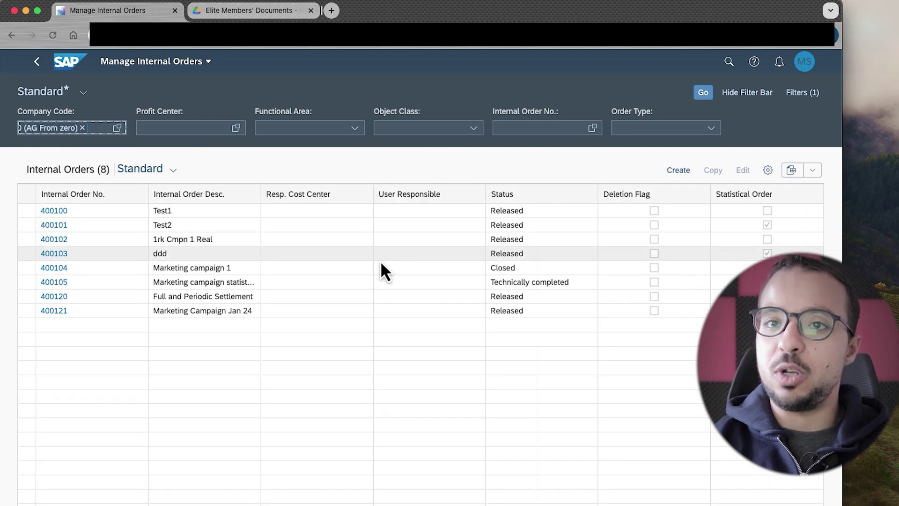
Open the Full and Periodic Settlement internal order for editing and display the settlement parameters of its settlement rule
{"action": "left_click", "coordinate": [57, 297]}
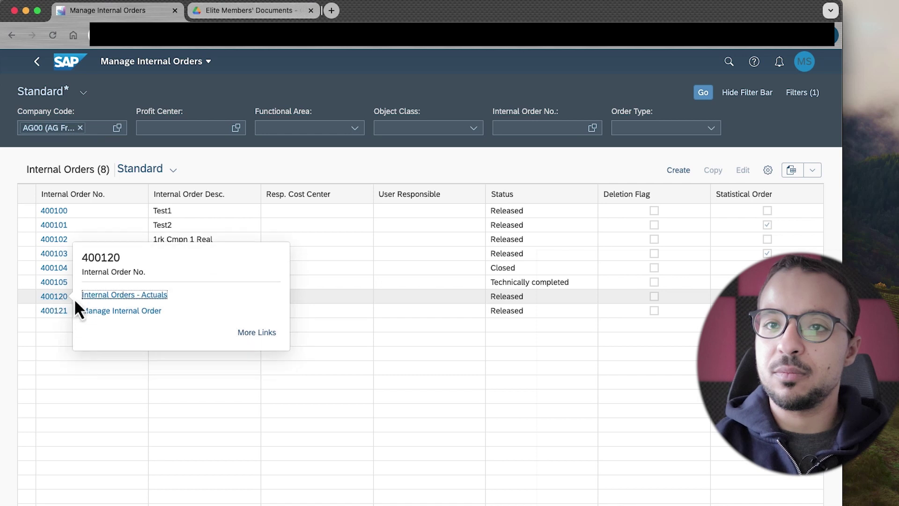
{"action": "left_click", "coordinate": [118, 311]}
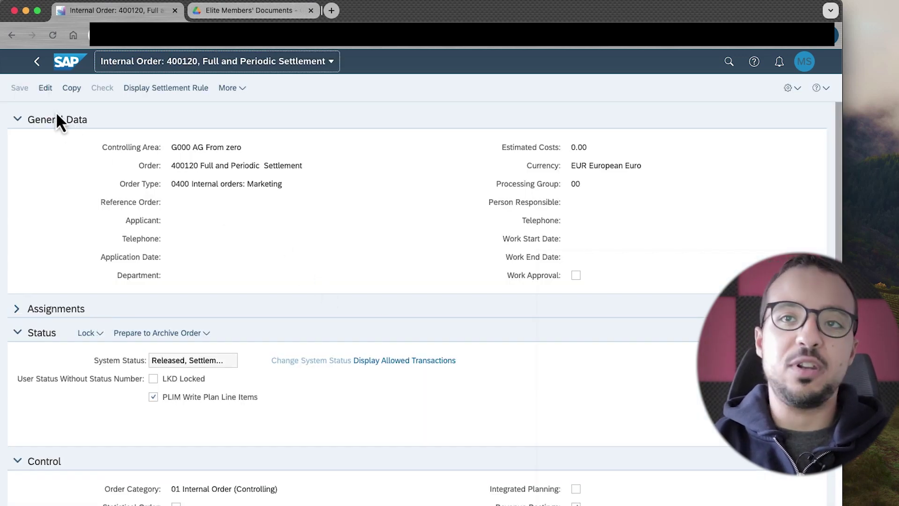
{"action": "left_click", "coordinate": [45, 88]}
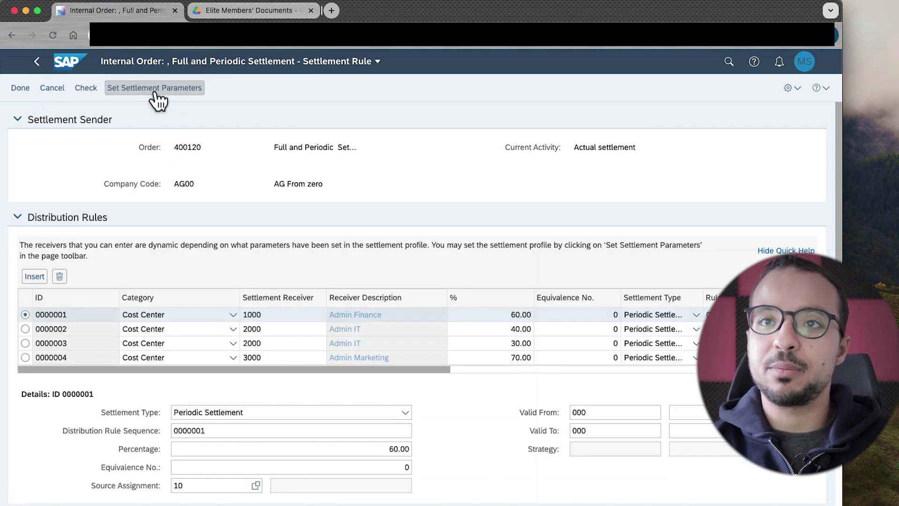
{"action": "left_click", "coordinate": [148, 96]}
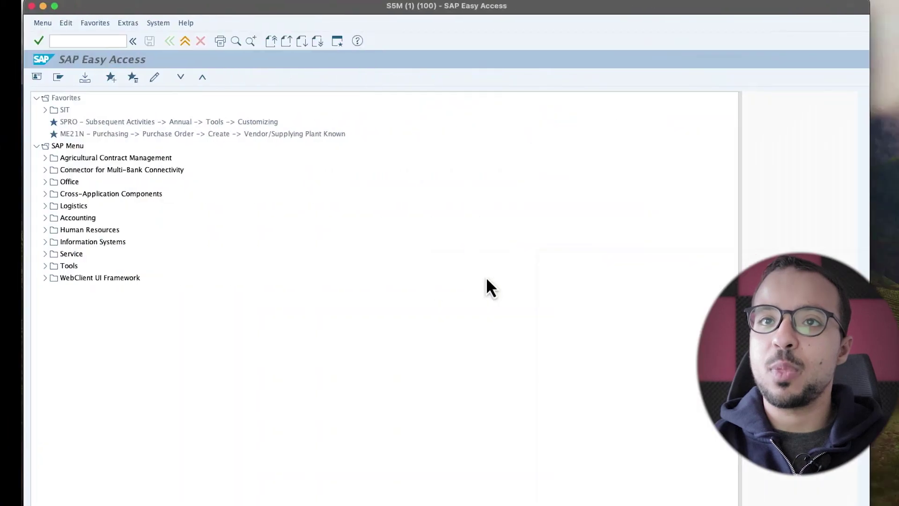
Switch to SAP GUI and open the SAP Reference IMG with transaction spro
{"action": "type", "text": "spro"}
{"action": "key", "text": "Return"}
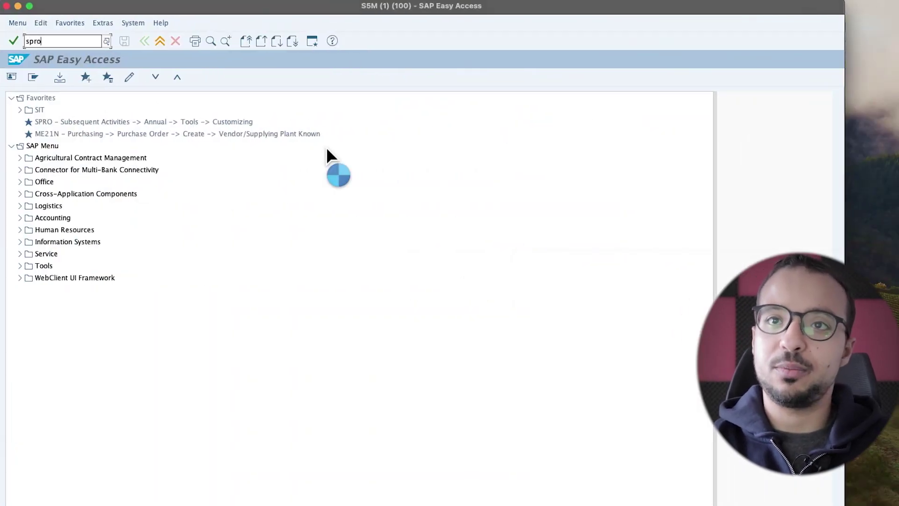
{"action": "left_click", "coordinate": [49, 79]}
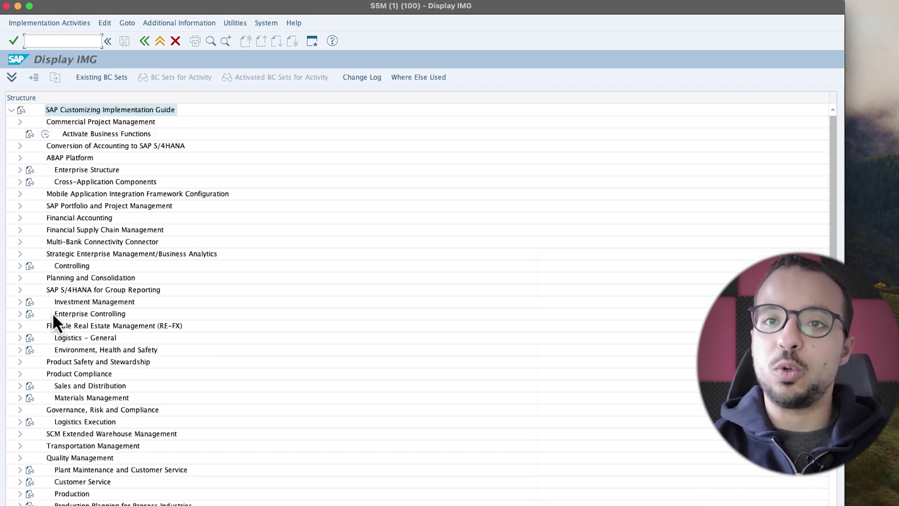
Expand the implementation guide to the Settlement activities under Controlling, Internal Orders, Actual Postings
{"action": "left_click", "coordinate": [20, 266]}
{"action": "left_click", "coordinate": [28, 314]}
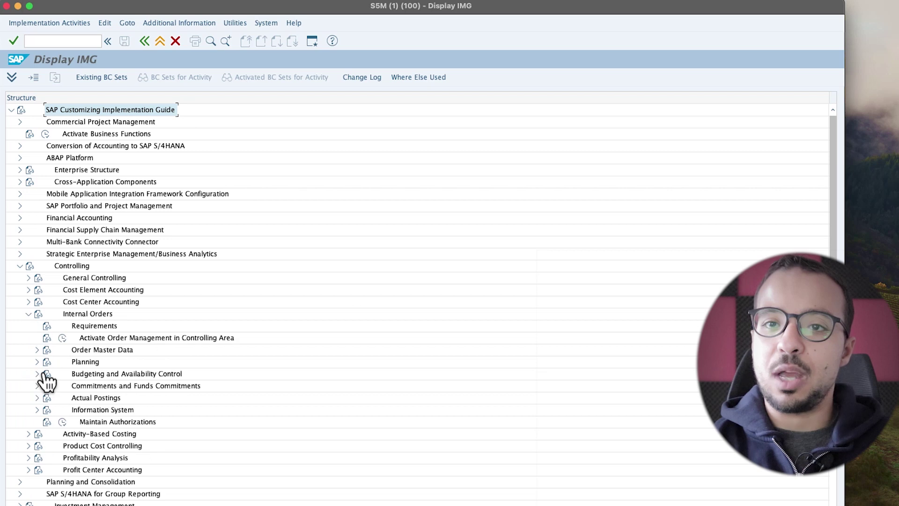
{"action": "left_click", "coordinate": [37, 398]}
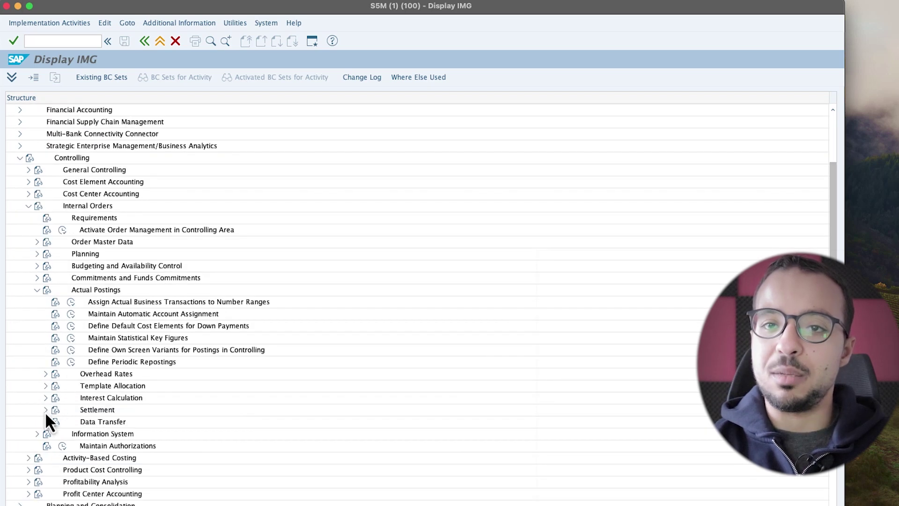
{"action": "left_click", "coordinate": [46, 410]}
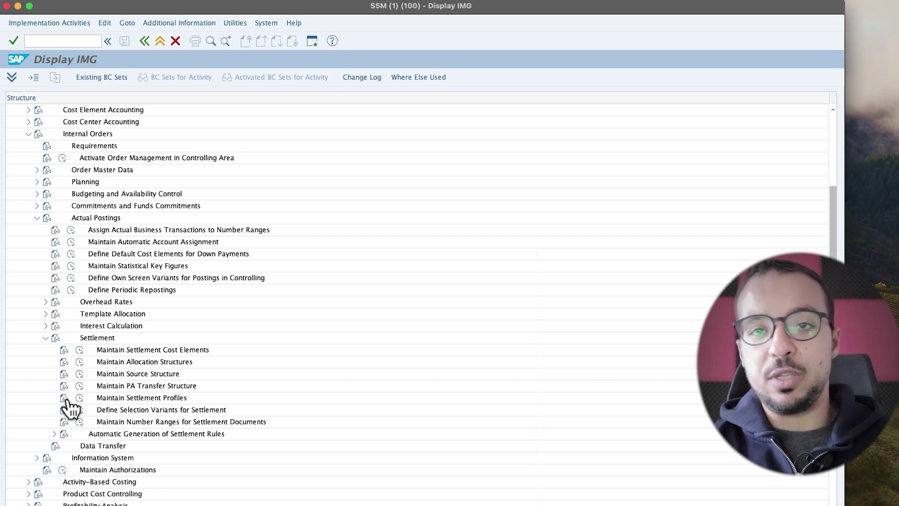
{"action": "scroll", "coordinate": [68, 407], "scroll_direction": "down", "scroll_amount": 1}
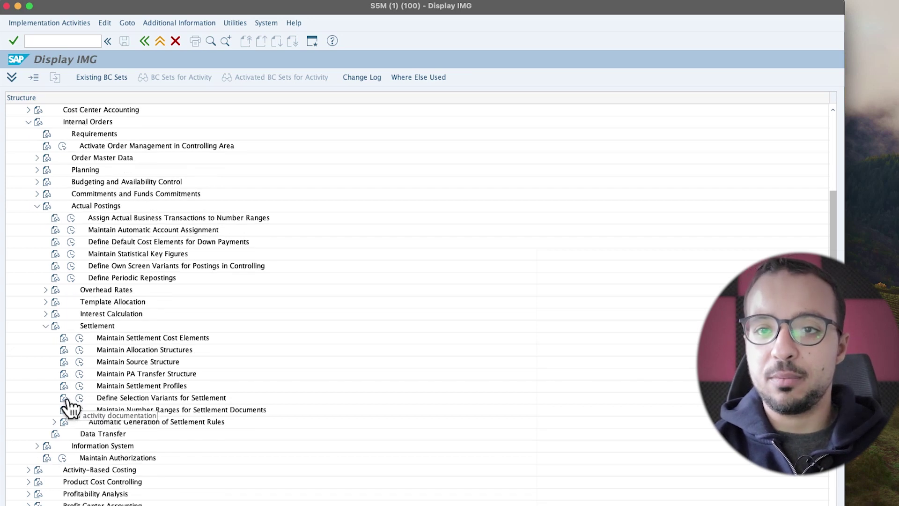
{"action": "scroll", "coordinate": [69, 403], "scroll_direction": "up", "scroll_amount": 1}
{"action": "left_click", "coordinate": [65, 386]}
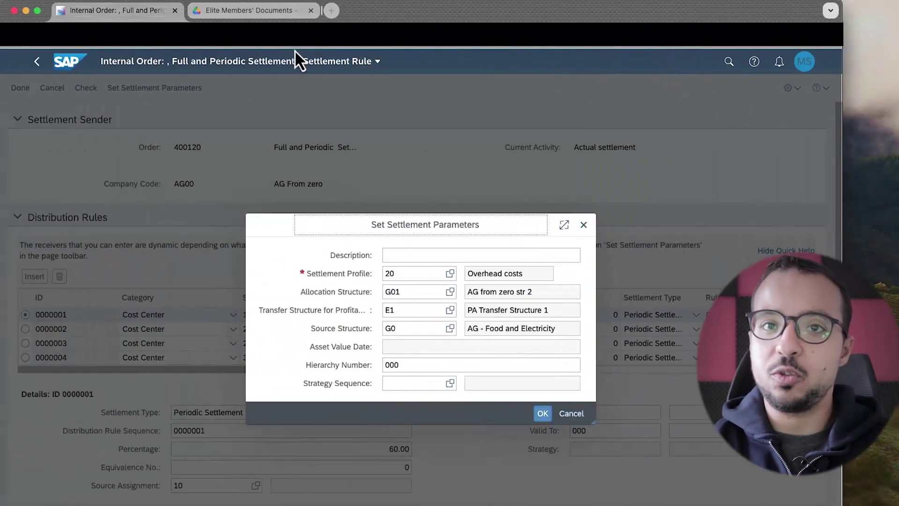
Switch to Google Drive in the browser and open the Configuration Documents folder
{"action": "left_click", "coordinate": [269, 10]}
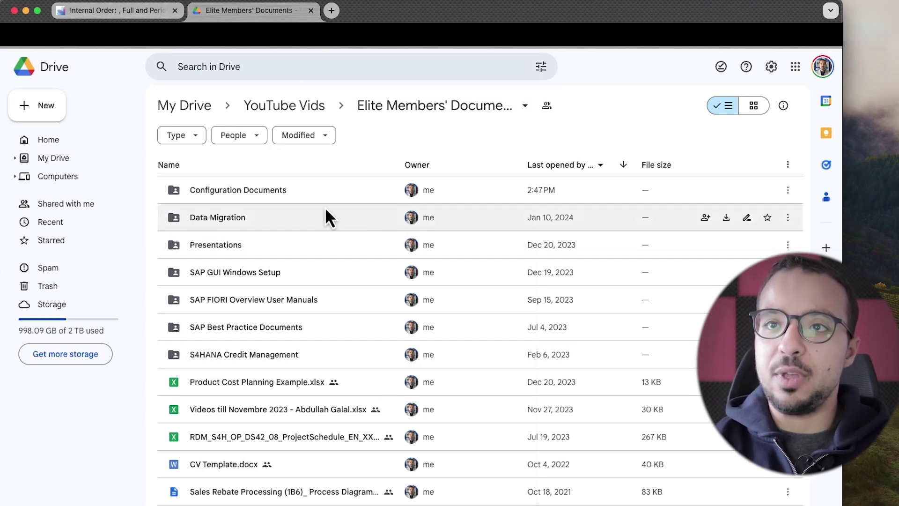
{"action": "left_click", "coordinate": [234, 196]}
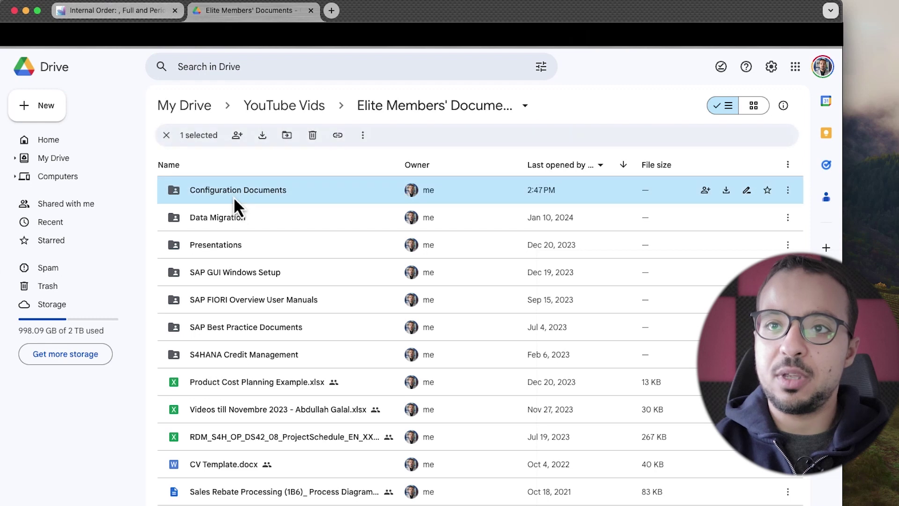
{"action": "double_click", "coordinate": [233, 196]}
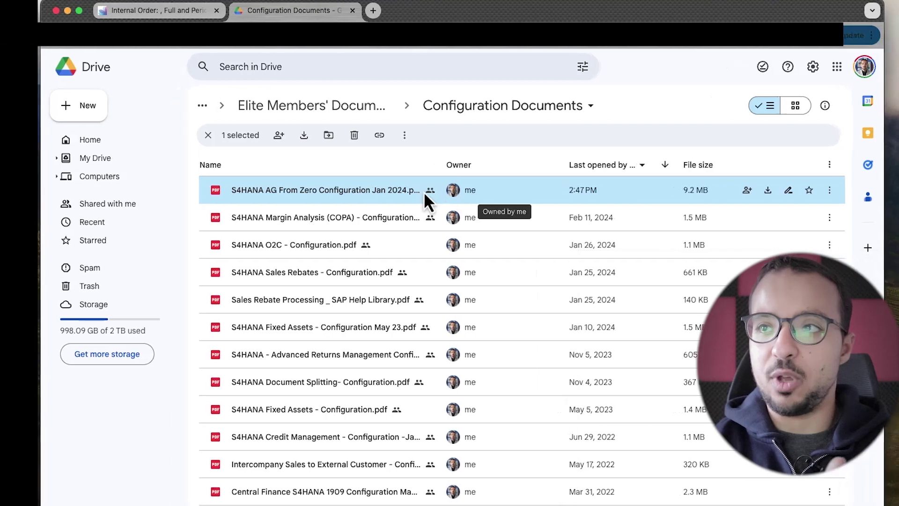
Switch to Slack to view the AG SAP Community workspace, and return to the implementation guide in SAP GUI
{"action": "key", "text": "ctrl+Right"}
{"action": "key", "text": "ctrl+Right"}
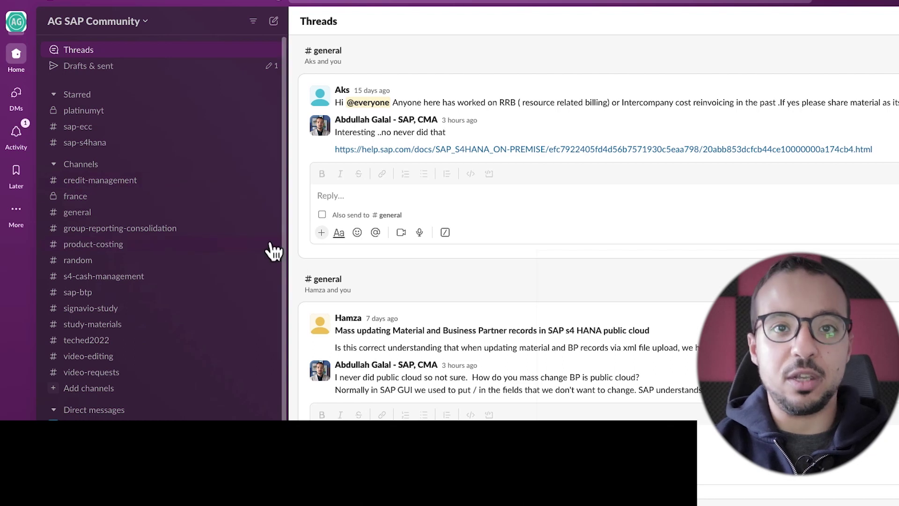
{"action": "key", "text": "ctrl+Left"}
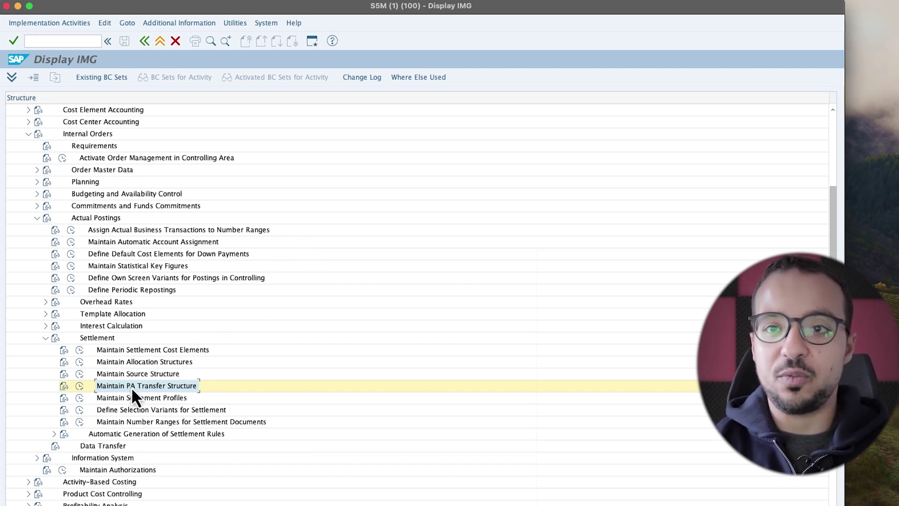
Execute the Maintain Settlement Profiles activity to open the settlement profile overview
{"action": "left_click", "coordinate": [80, 399]}
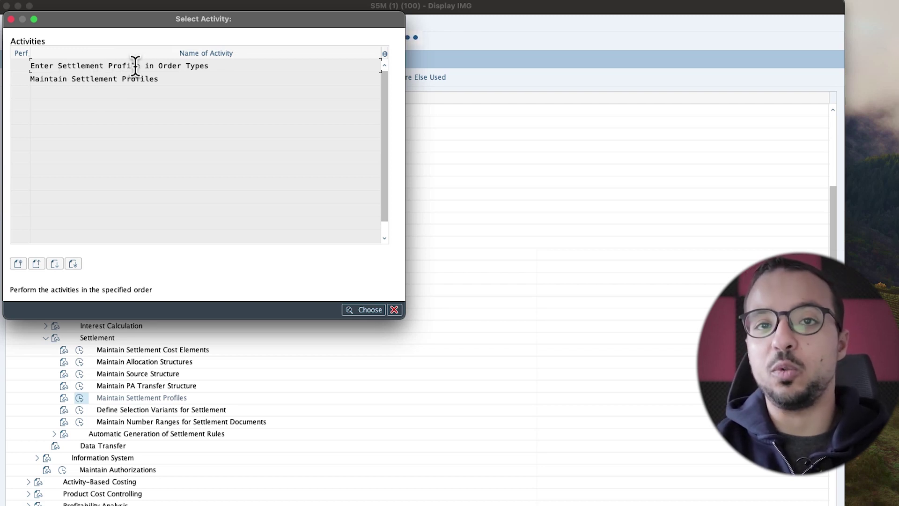
{"action": "left_click", "coordinate": [110, 80]}
{"action": "key", "text": "Return"}
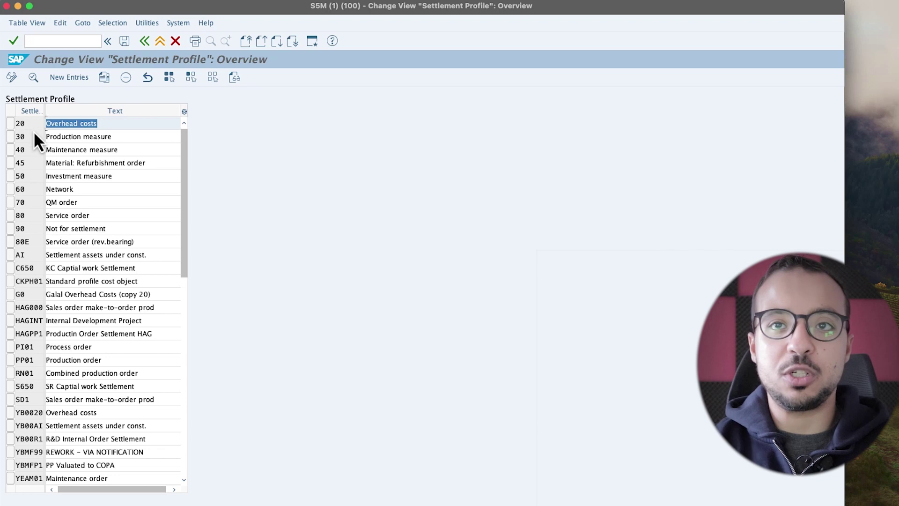
Copy settlement profile 20 to a new profile ZG with the description "Test AG"
{"action": "left_click", "coordinate": [12, 125]}
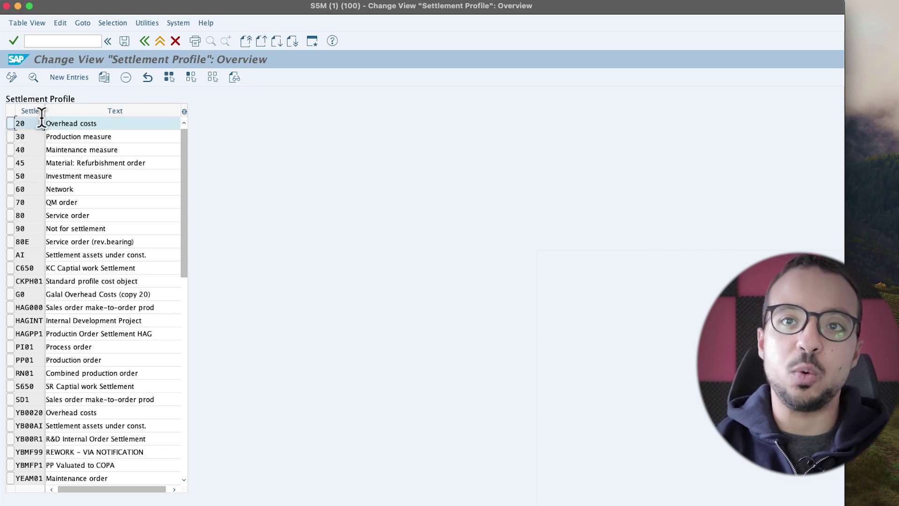
{"action": "left_click", "coordinate": [104, 78]}
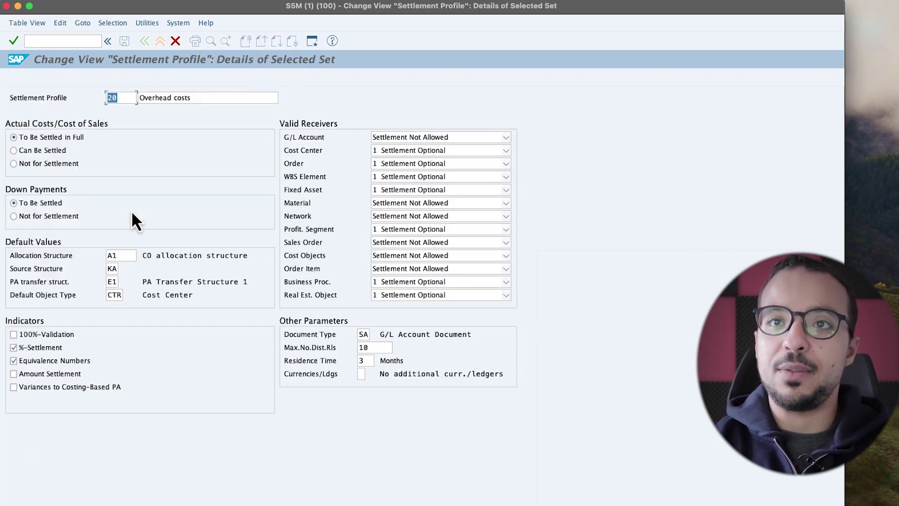
{"action": "type", "text": "ZG"}
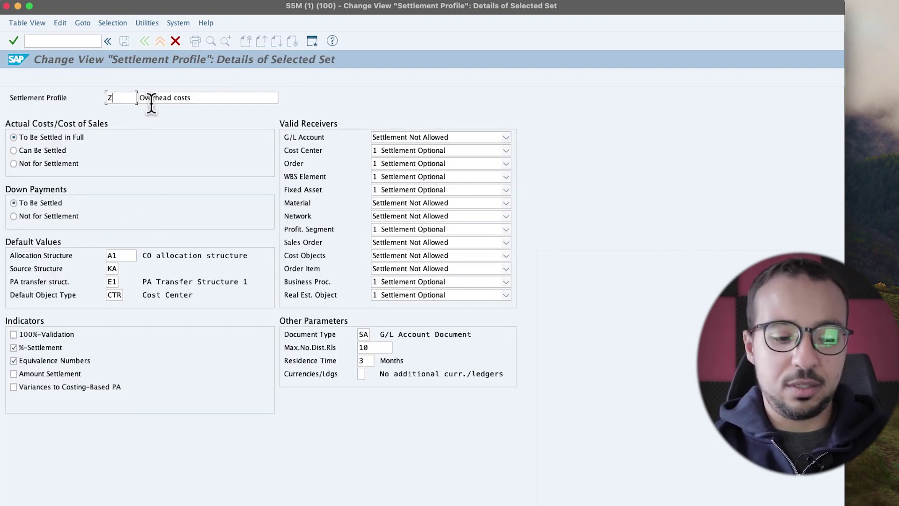
{"action": "left_click_drag", "start_coordinate": [193, 98], "coordinate": [126, 98]}
{"action": "type", "text": "Test AG"}
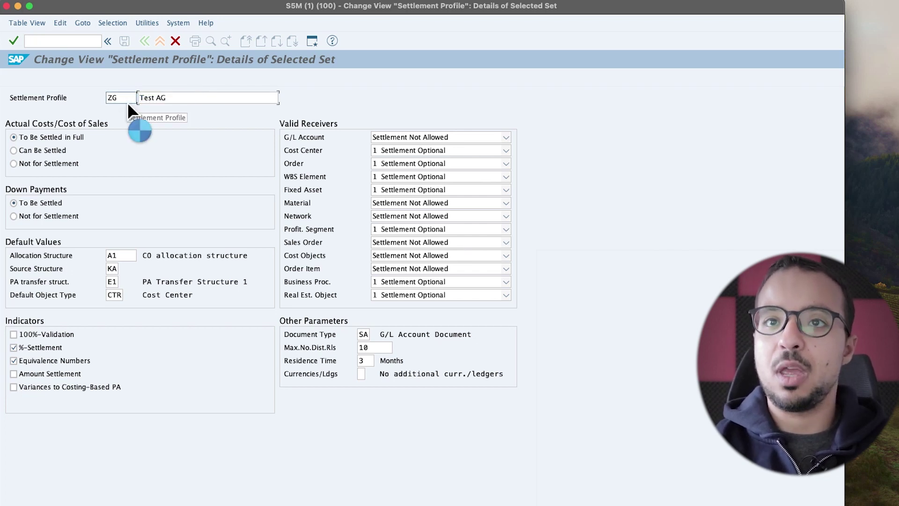
{"action": "key", "text": "F3"}
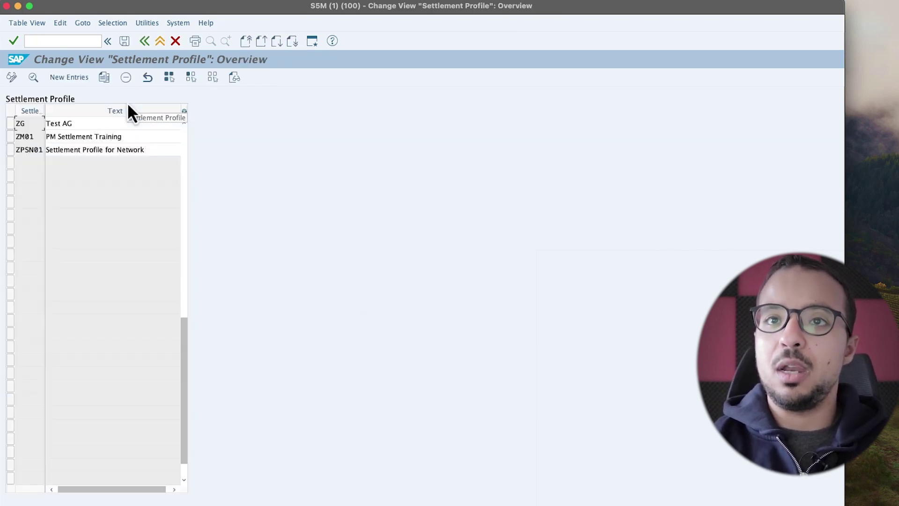
Open the details of settlement profile ZG and examine its Actual Costs/Cost of Sales options
{"action": "left_click", "coordinate": [10, 123]}
{"action": "double_click", "coordinate": [26, 123]}
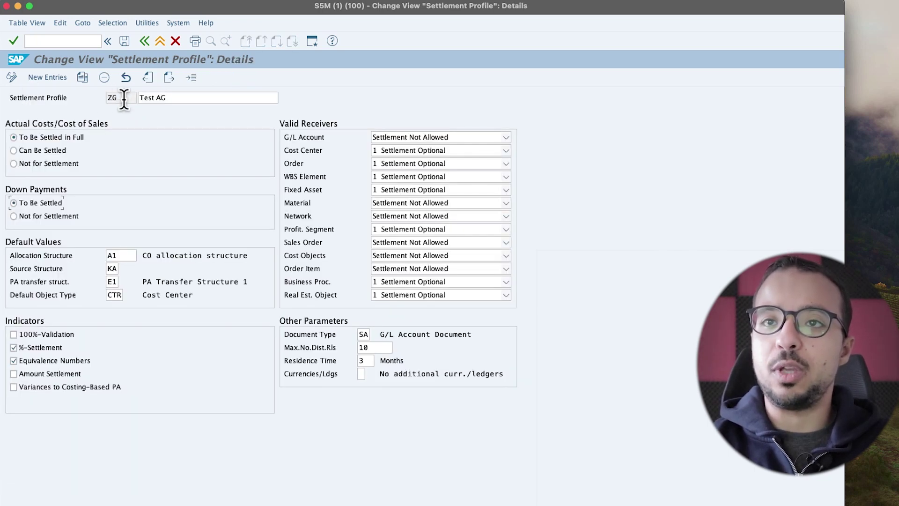
{"action": "left_click", "coordinate": [59, 136]}
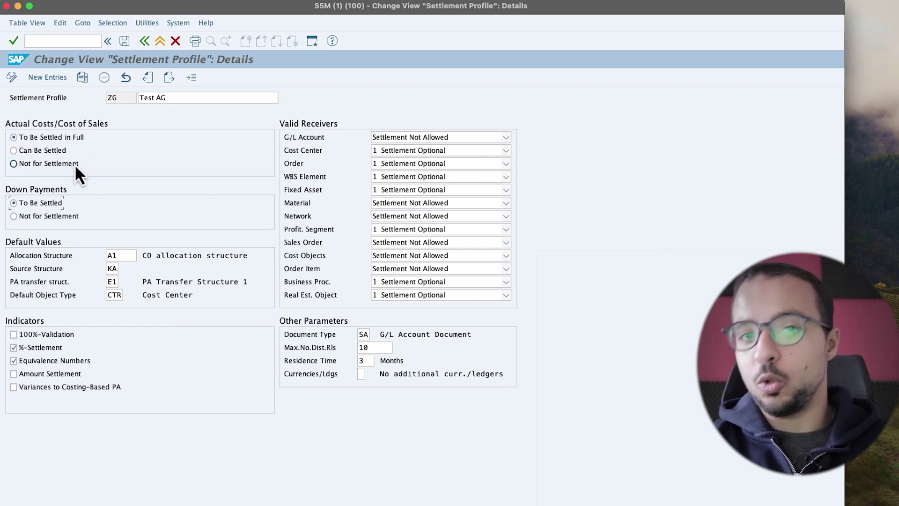
{"action": "left_click", "coordinate": [46, 149]}
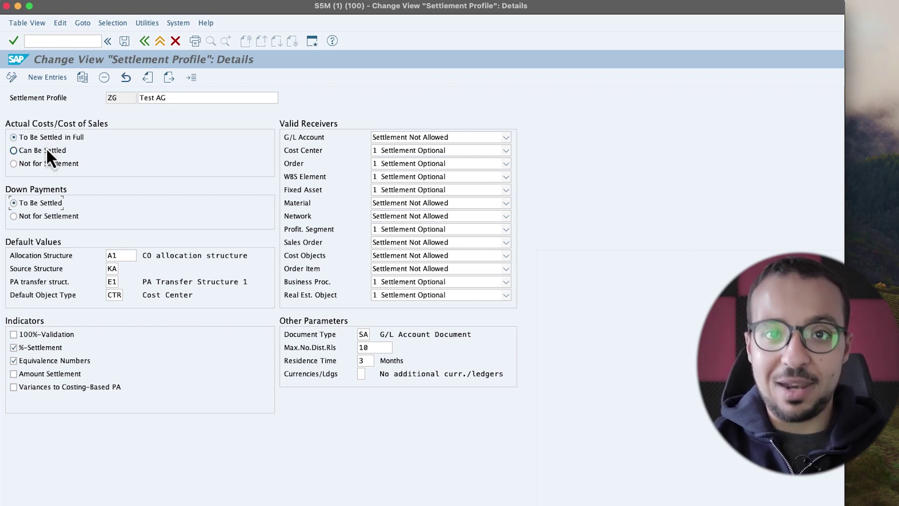
{"action": "left_click", "coordinate": [49, 143]}
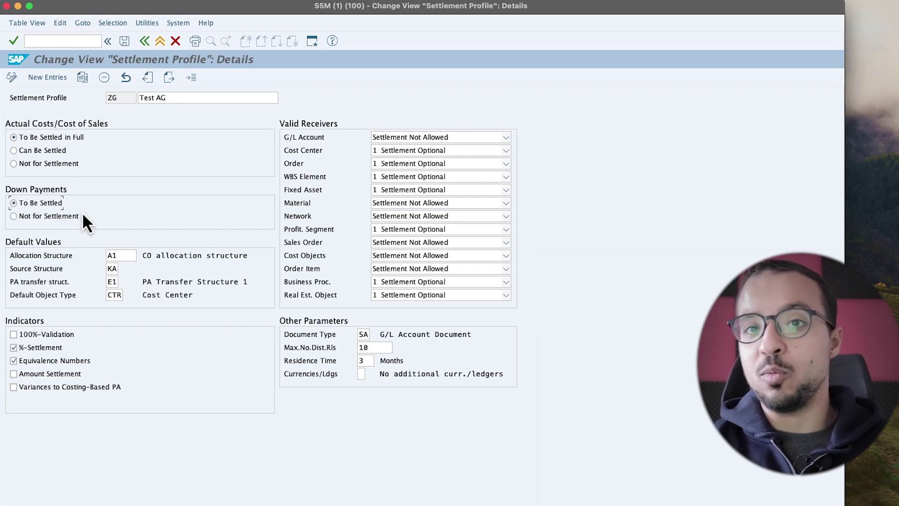
Read the field help for the Down Payments To Be Settled option and close it
{"action": "right_click", "coordinate": [44, 205]}
{"action": "left_click", "coordinate": [27, 205]}
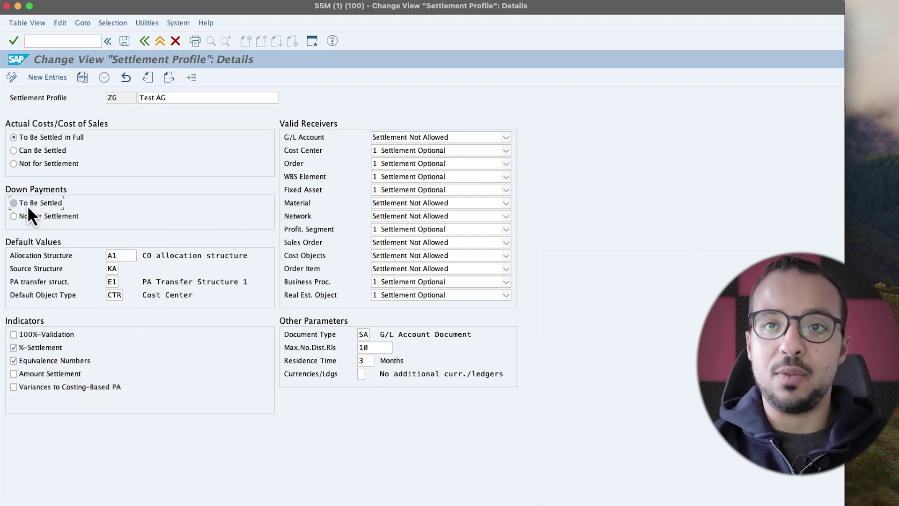
{"action": "right_click", "coordinate": [24, 205]}
{"action": "left_click", "coordinate": [39, 224]}
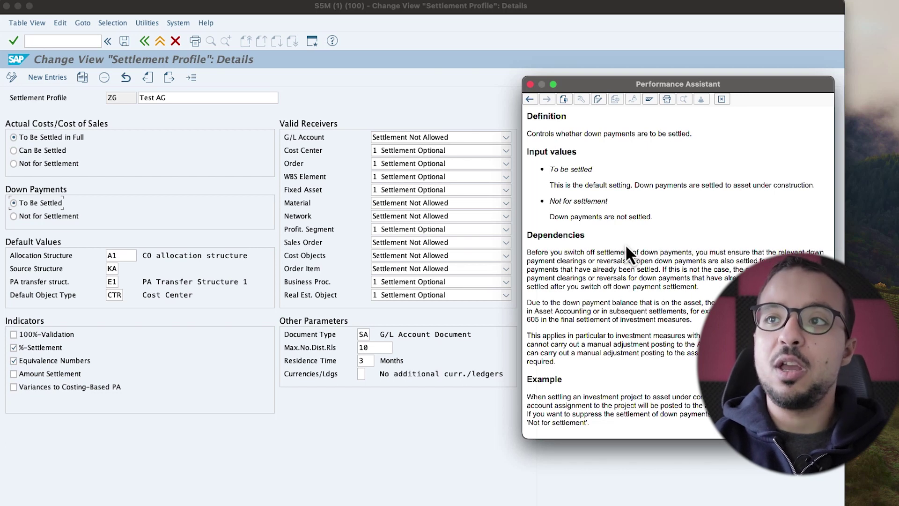
{"action": "key", "text": "Escape"}
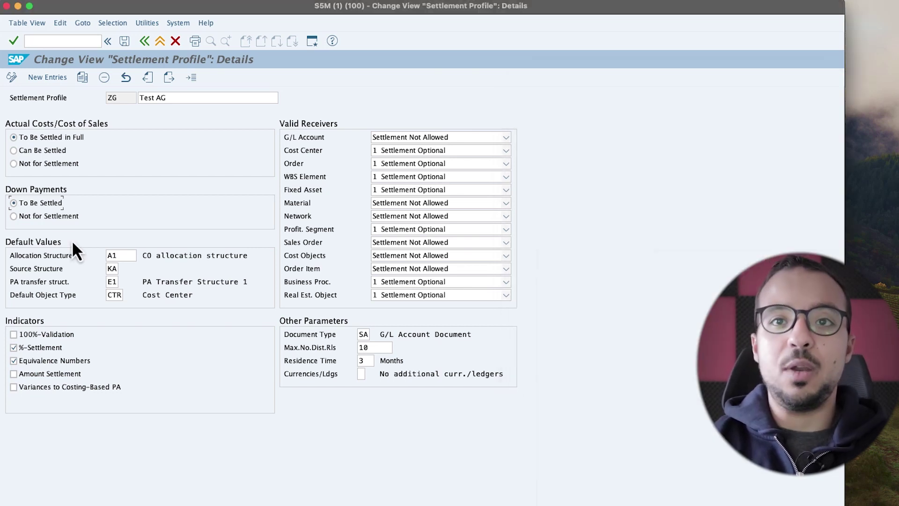
{"action": "left_click", "coordinate": [114, 256]}
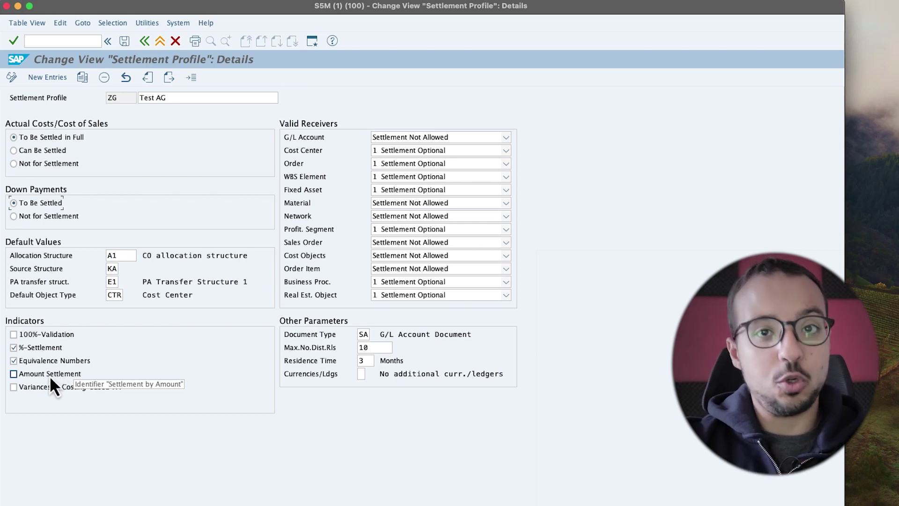
Enable the Amount Settlement and 100%-Validation indicators in settlement profile ZG
{"action": "left_click", "coordinate": [15, 375]}
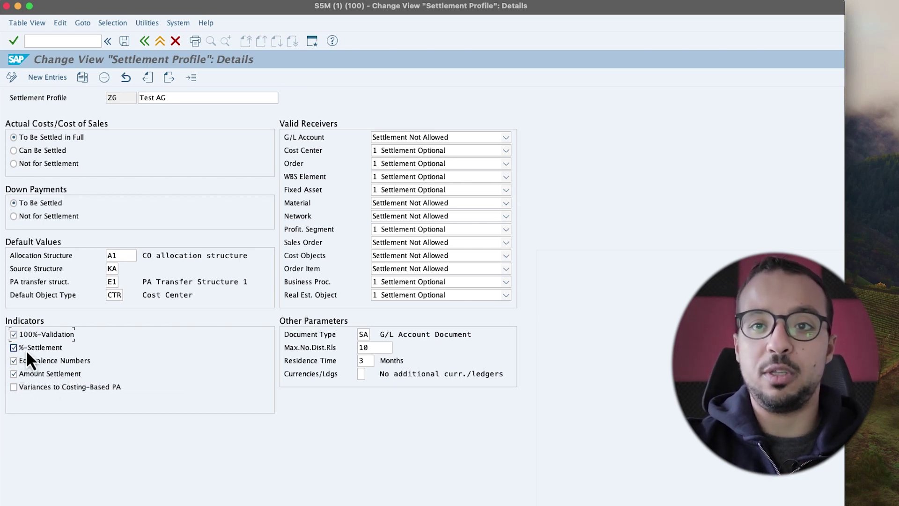
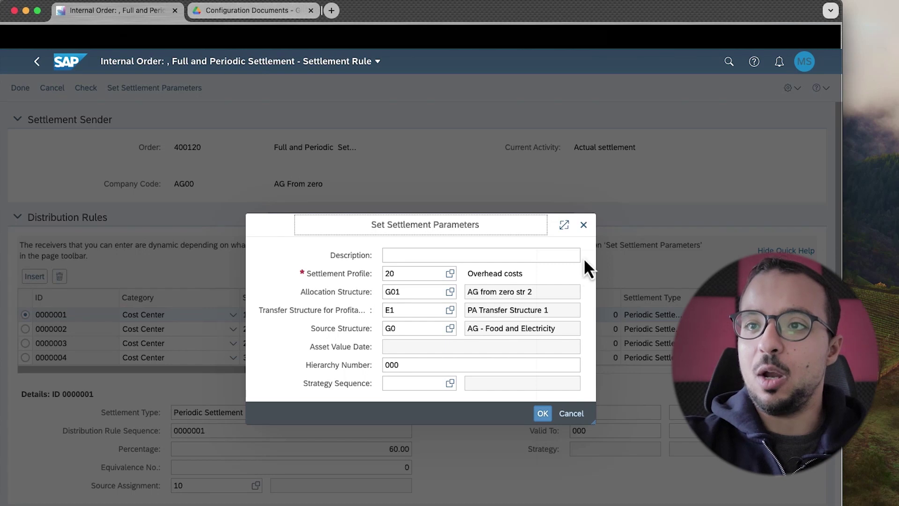
Switch to the internal order's settlement rule in the browser and set its settlement profile to ZG in the settlement parameters
{"action": "left_click", "coordinate": [413, 277]}
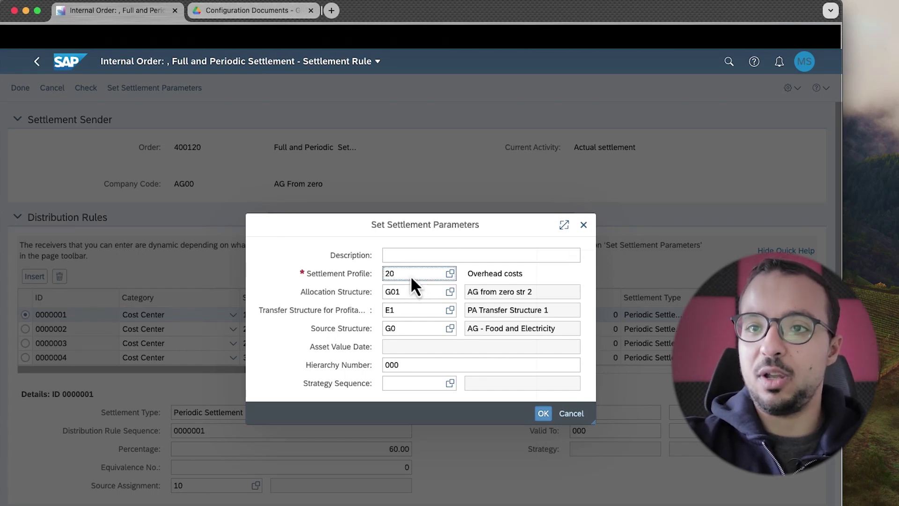
{"action": "double_click", "coordinate": [386, 273]}
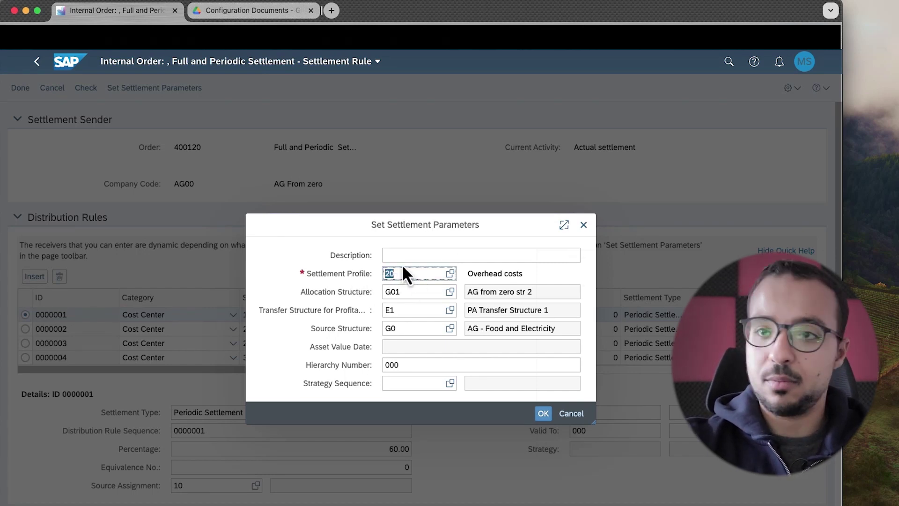
{"action": "type", "text": "ZG"}
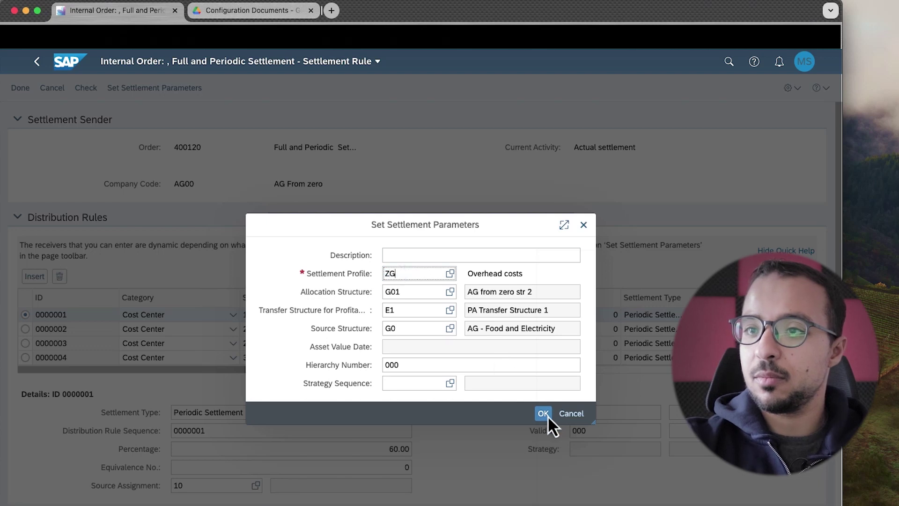
{"action": "left_click", "coordinate": [543, 414]}
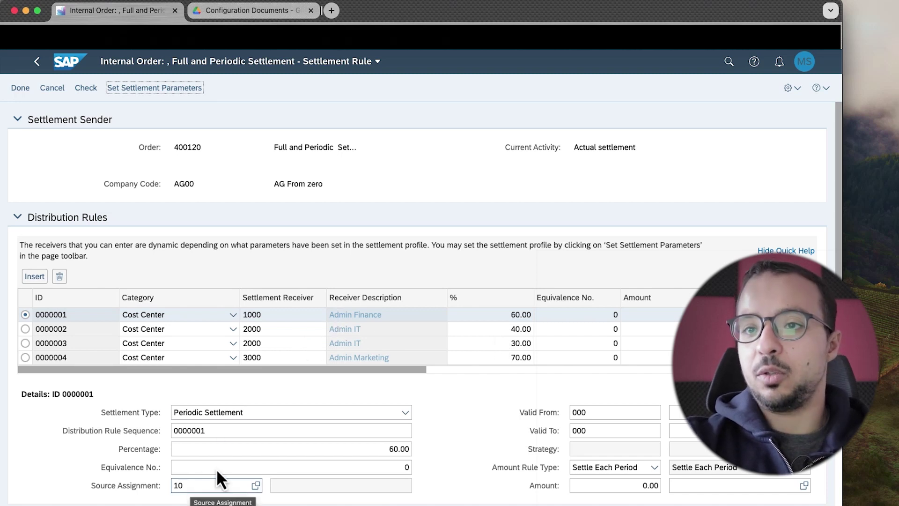
Examine the third distribution rule's source assignment, percentage, equivalence number and amount fields, comparing them with the indicators of profile ZG
{"action": "left_click", "coordinate": [284, 348]}
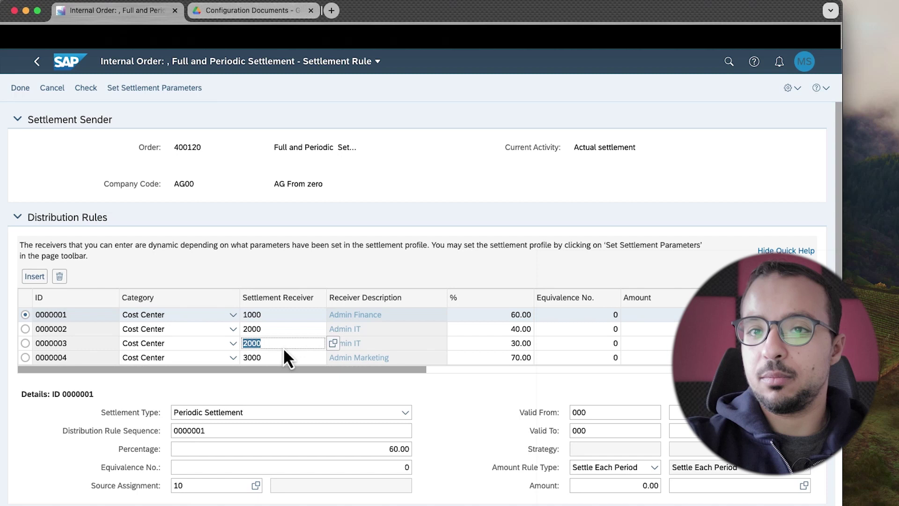
{"action": "left_click", "coordinate": [31, 346]}
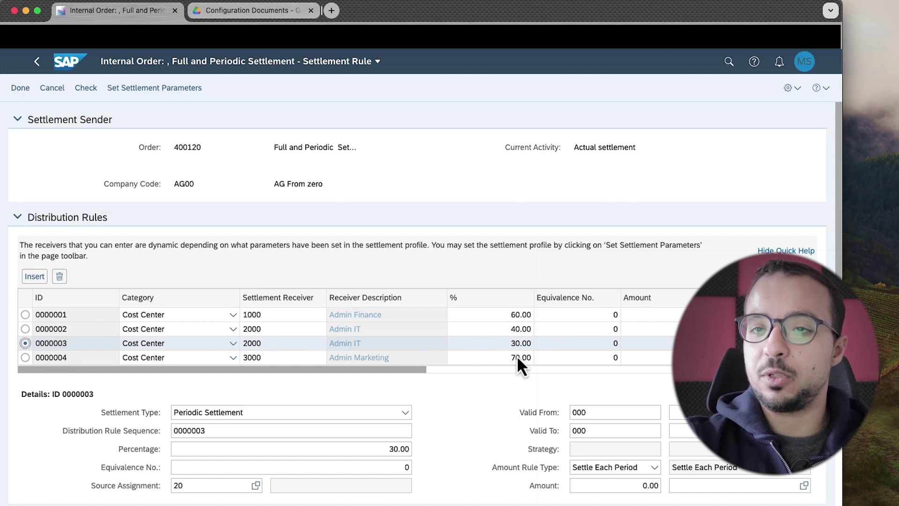
{"action": "double_click", "coordinate": [192, 487]}
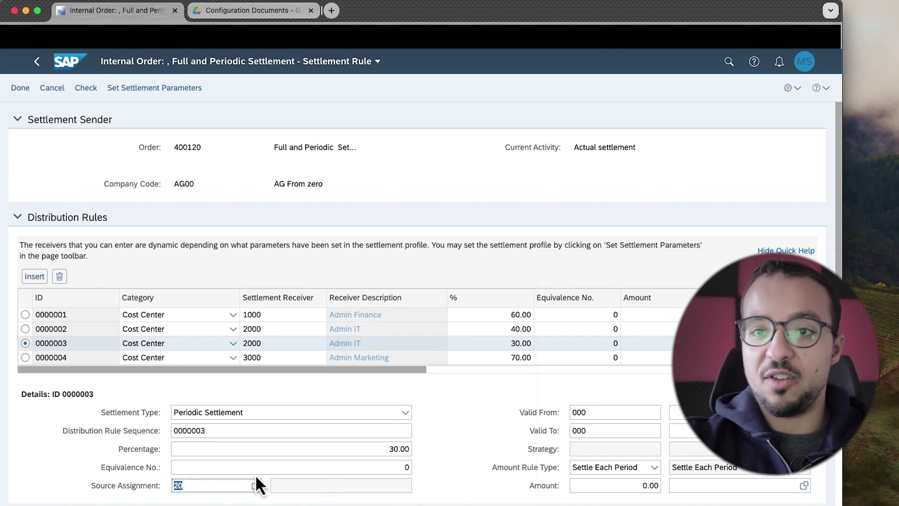
{"action": "left_click", "coordinate": [223, 453]}
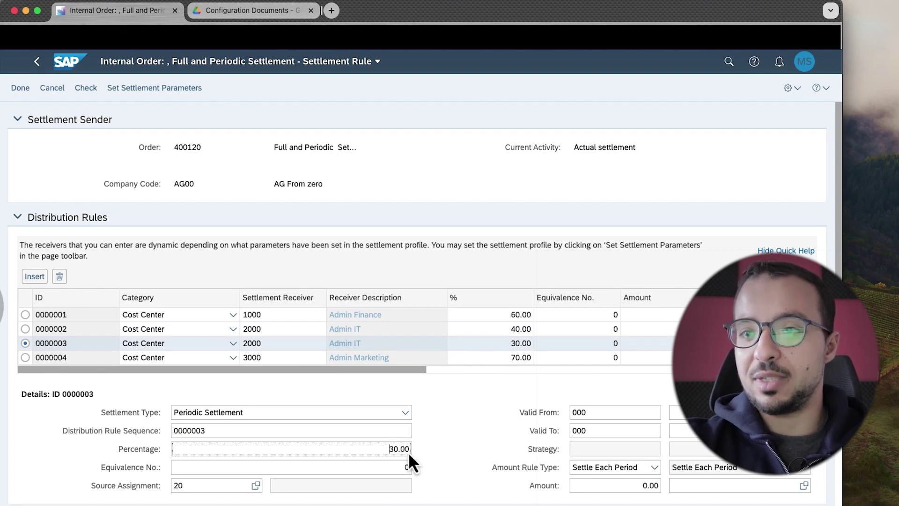
{"action": "key", "text": "ctrl+Right"}
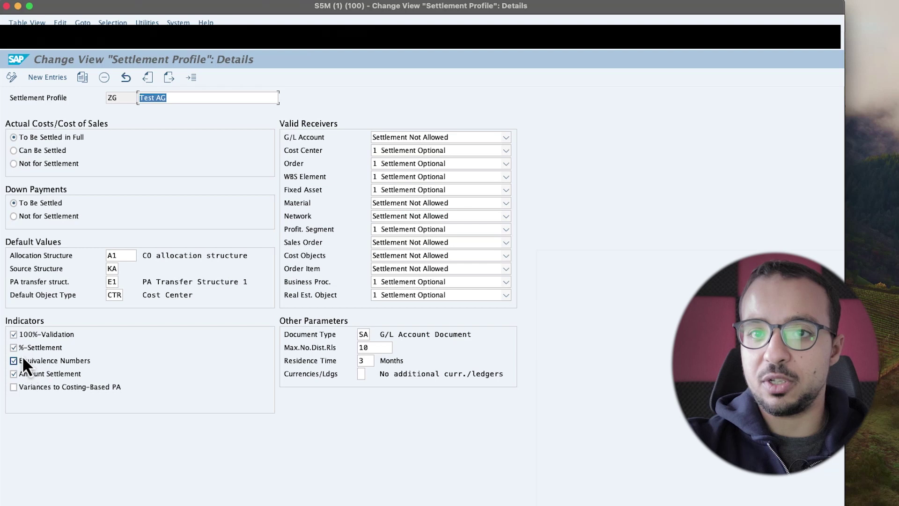
{"action": "key", "text": "ctrl+Left"}
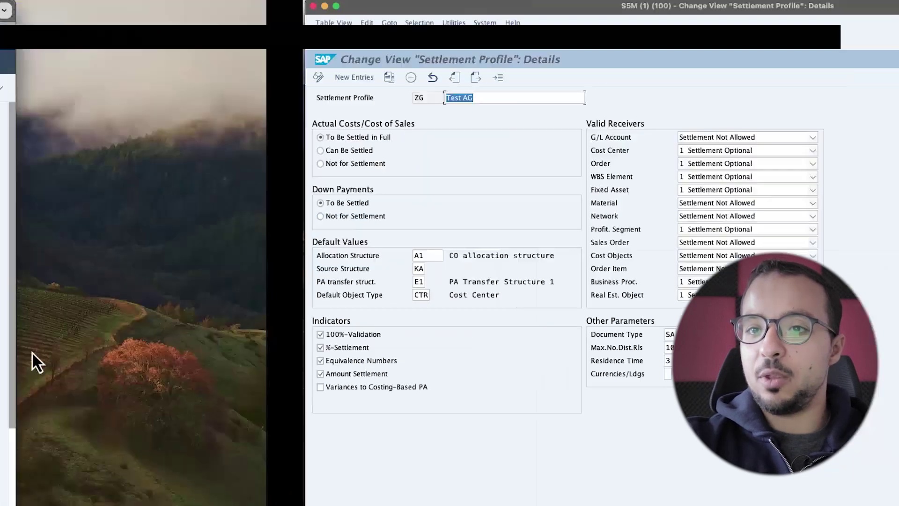
{"action": "left_click", "coordinate": [196, 468]}
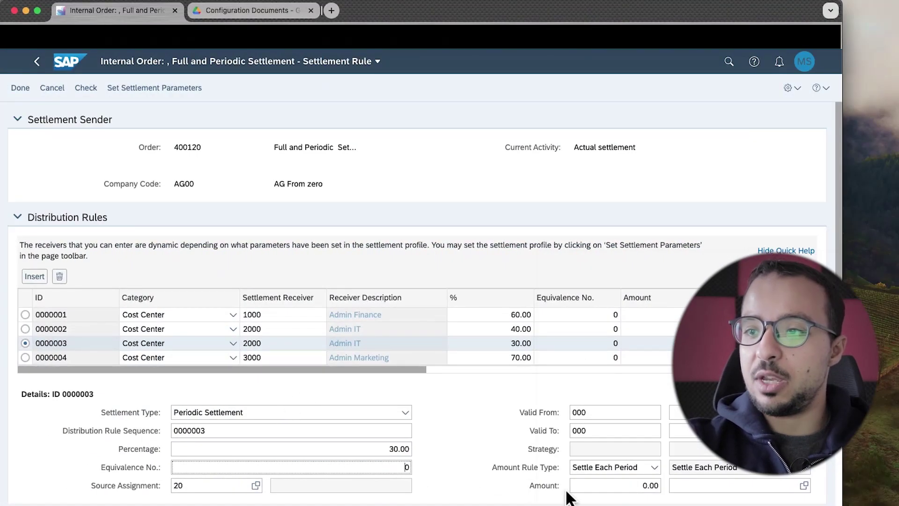
{"action": "left_click", "coordinate": [661, 487]}
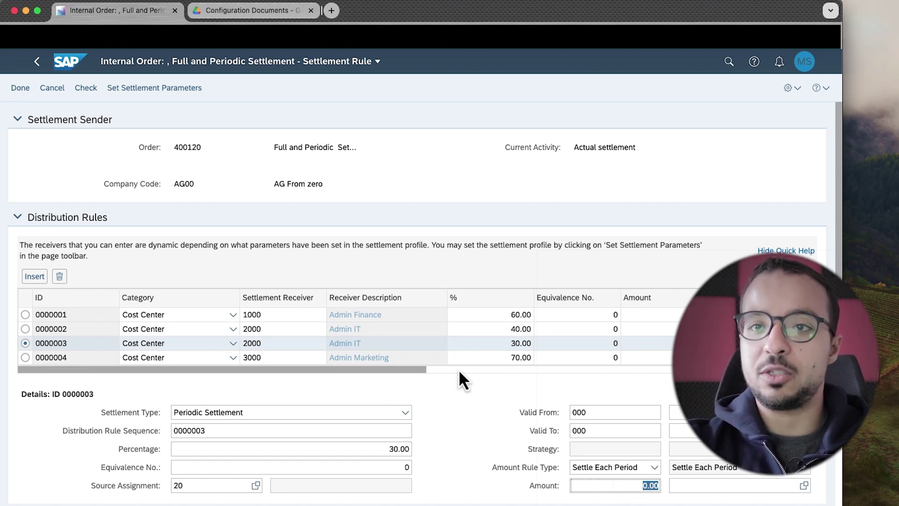
{"action": "key", "text": "ctrl+Right"}
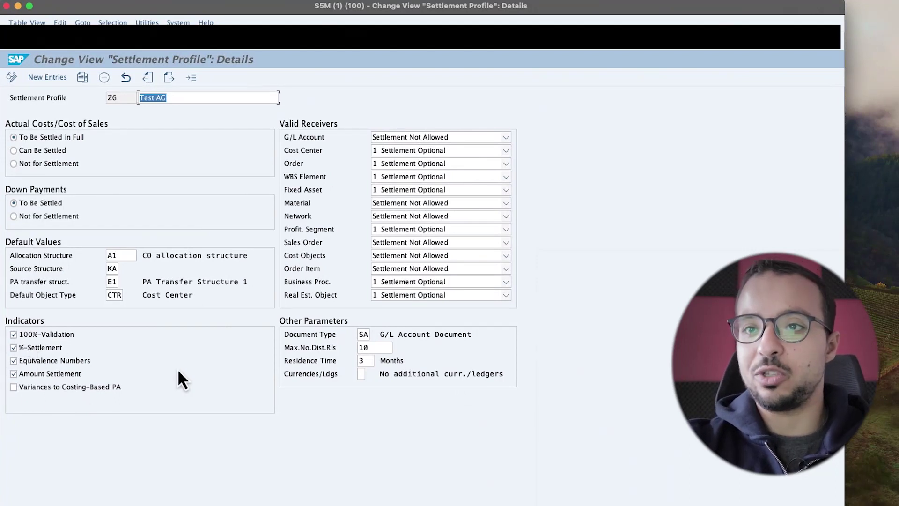
{"action": "key", "text": "ctrl+Left"}
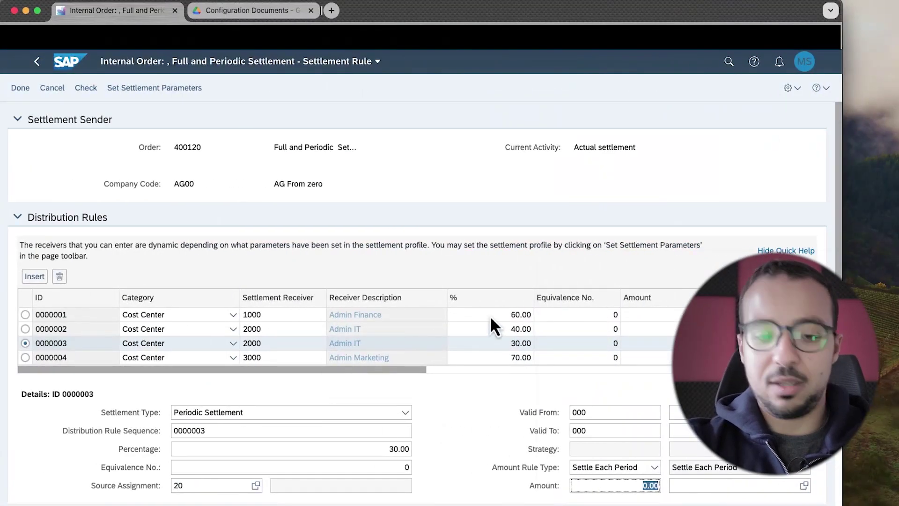
Set the percentage of the first distribution rule, for cost center 1000, to 50
{"action": "left_click", "coordinate": [491, 317]}
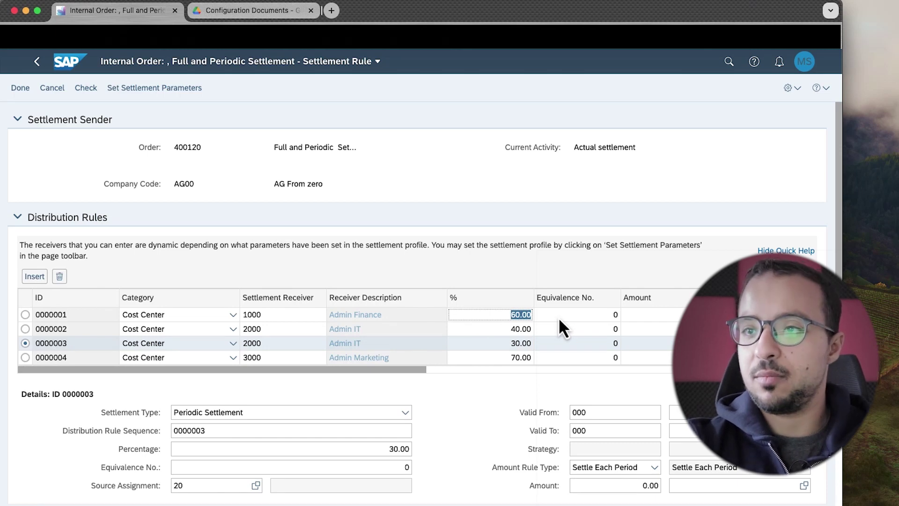
{"action": "left_click", "coordinate": [502, 320]}
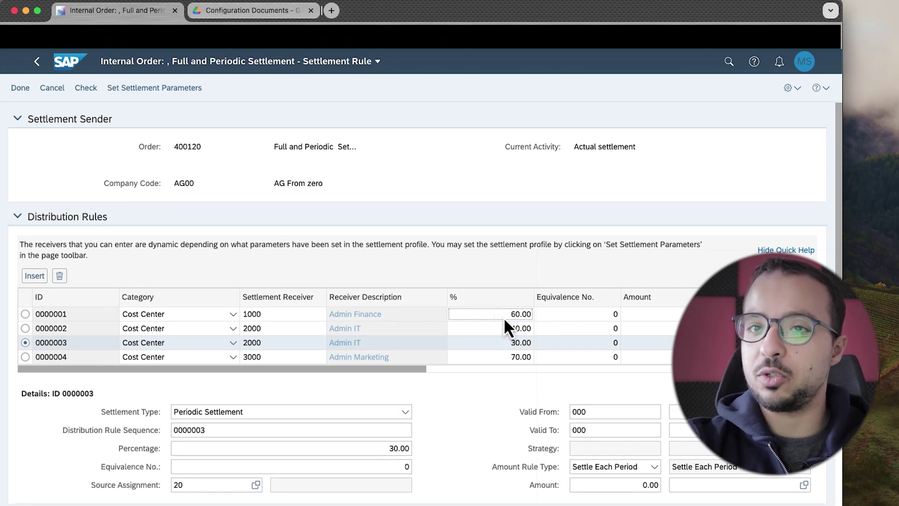
{"action": "left_click", "coordinate": [25, 313]}
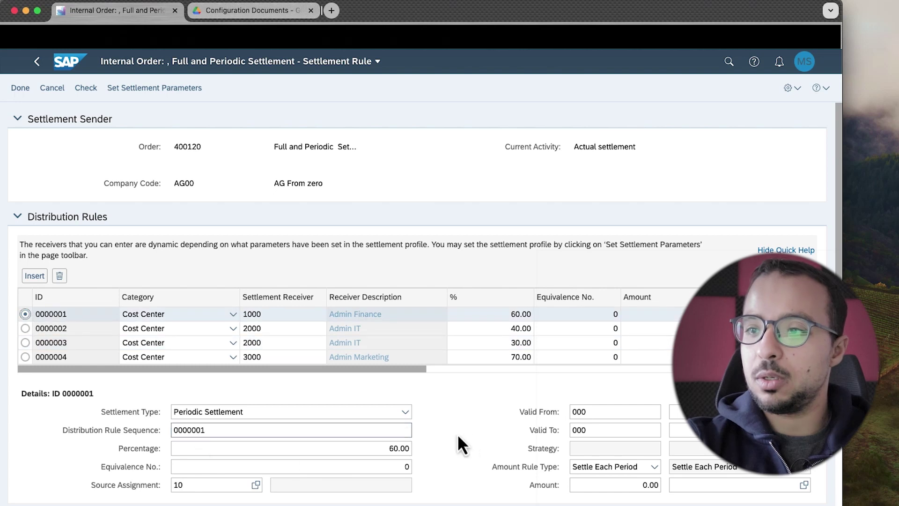
{"action": "left_click", "coordinate": [495, 314]}
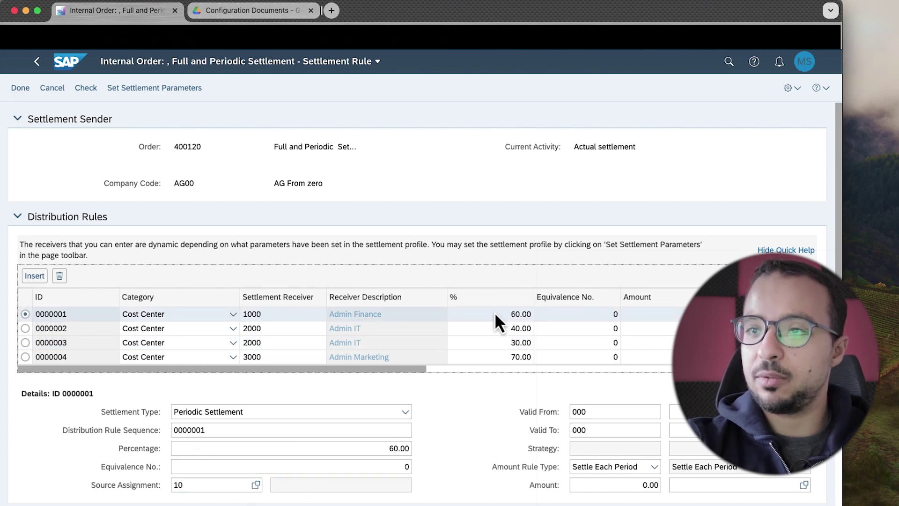
{"action": "type", "text": "50"}
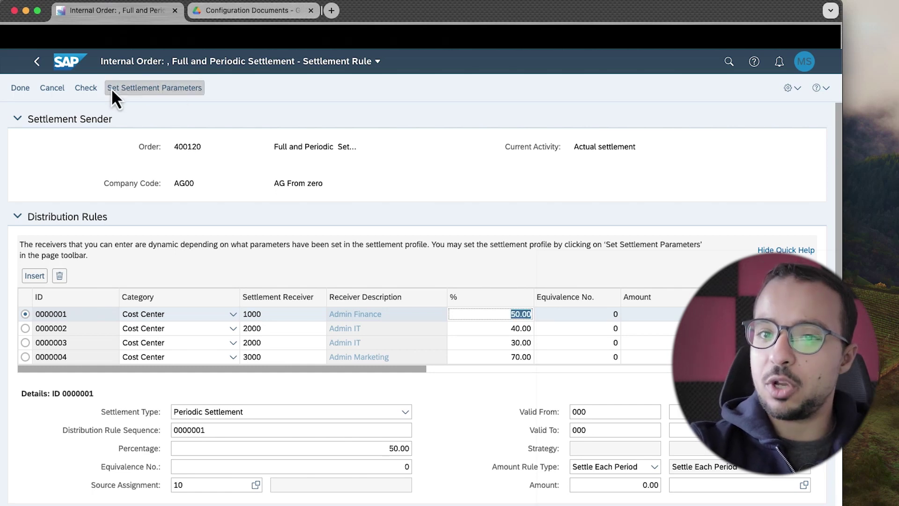
Check the settlement rule, read the details of the percentage total message for source assignment 10, and close them
{"action": "left_click", "coordinate": [85, 90]}
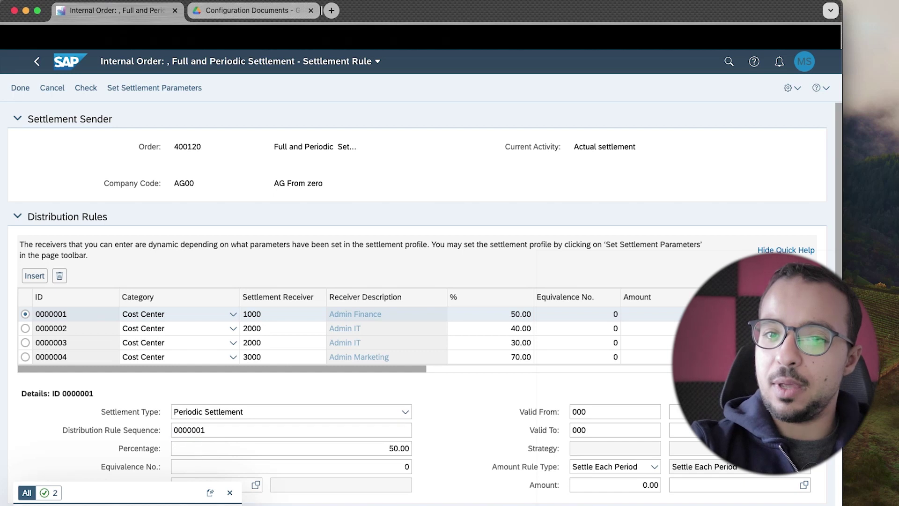
{"action": "left_click_drag", "start_coordinate": [149, 91], "coordinate": [401, 91]}
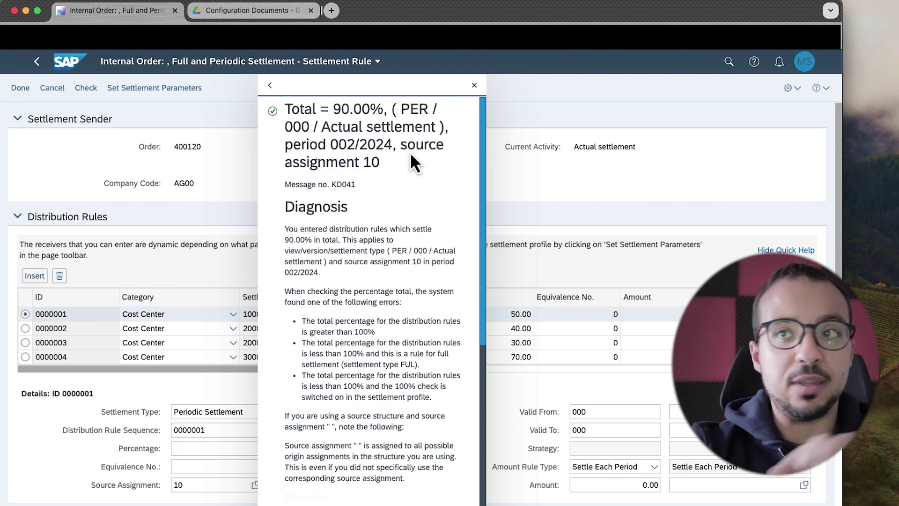
{"action": "left_click", "coordinate": [477, 89]}
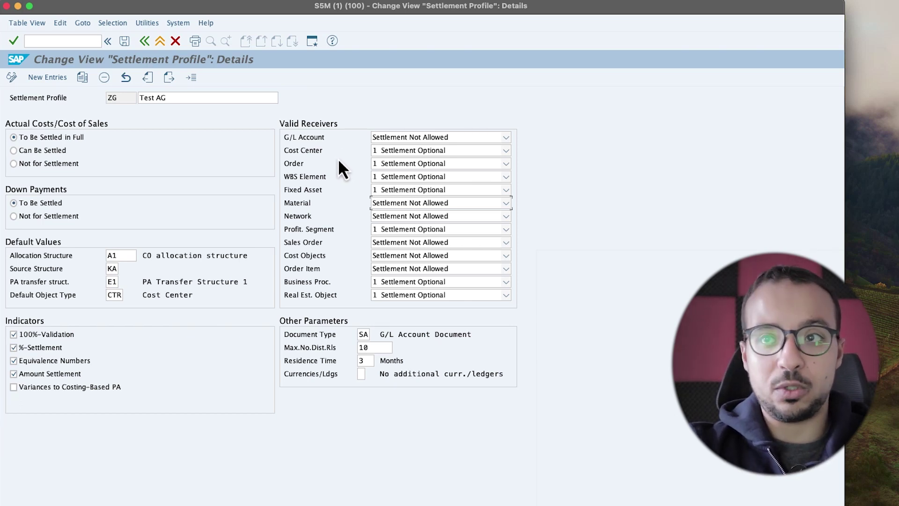
Compare the Cost Center entry in profile ZG's valid receivers with the receiver categories offered for the order's first distribution rule
{"action": "left_click", "coordinate": [393, 154]}
{"action": "left_click", "coordinate": [393, 156]}
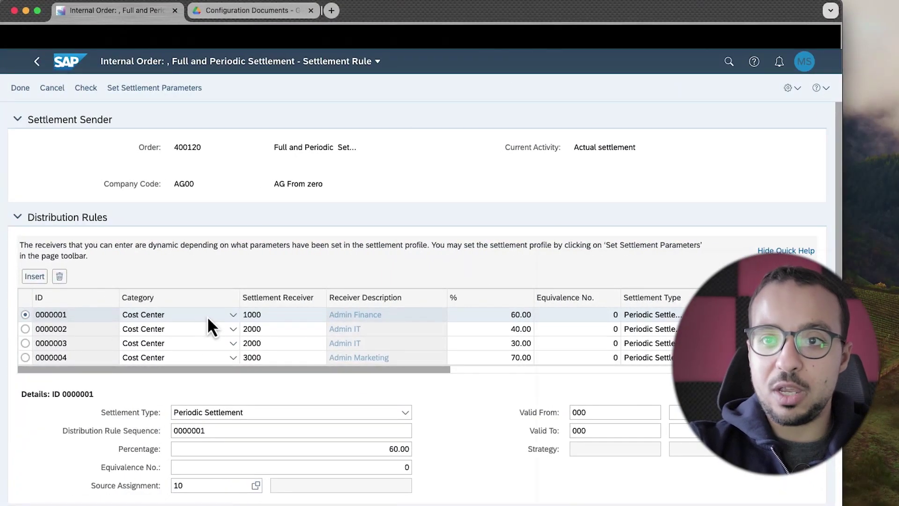
{"action": "left_click", "coordinate": [233, 315]}
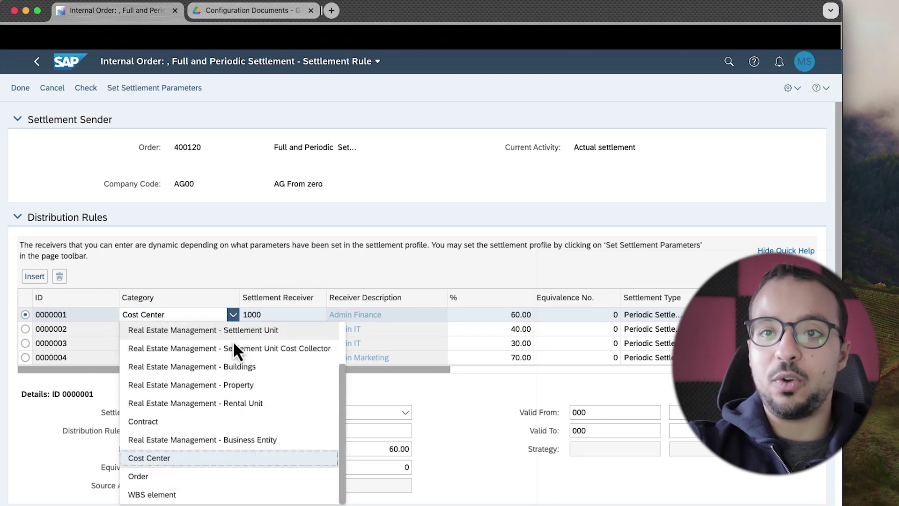
{"action": "scroll", "coordinate": [218, 383], "scroll_direction": "up", "scroll_amount": 2}
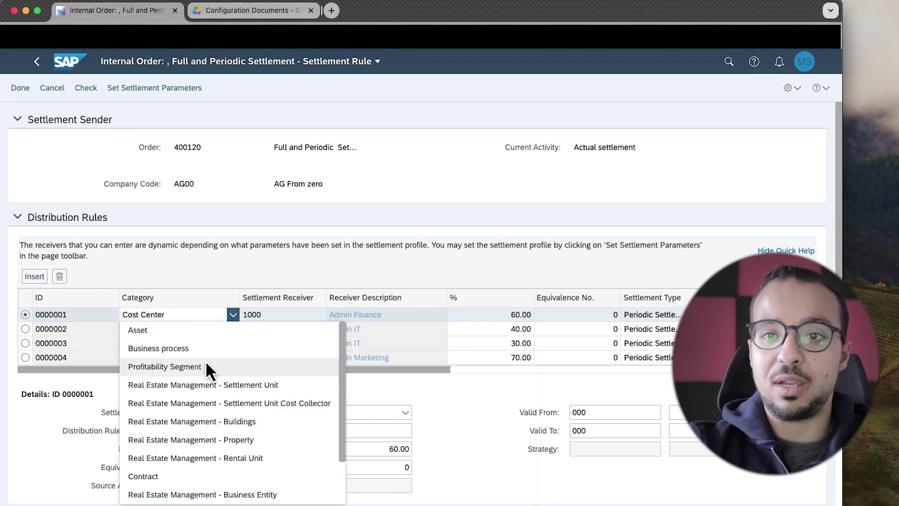
{"action": "scroll", "coordinate": [206, 370], "scroll_direction": "down", "scroll_amount": 2}
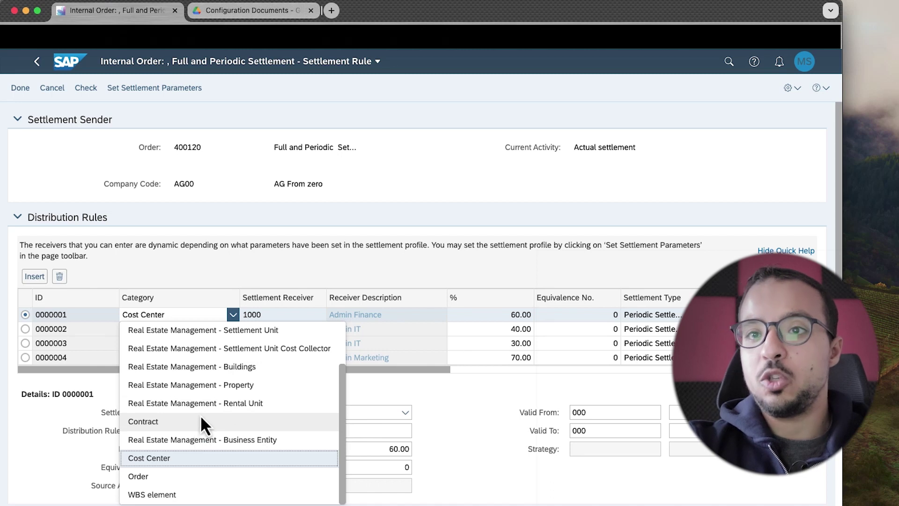
{"action": "scroll", "coordinate": [193, 403], "scroll_direction": "up", "scroll_amount": 3}
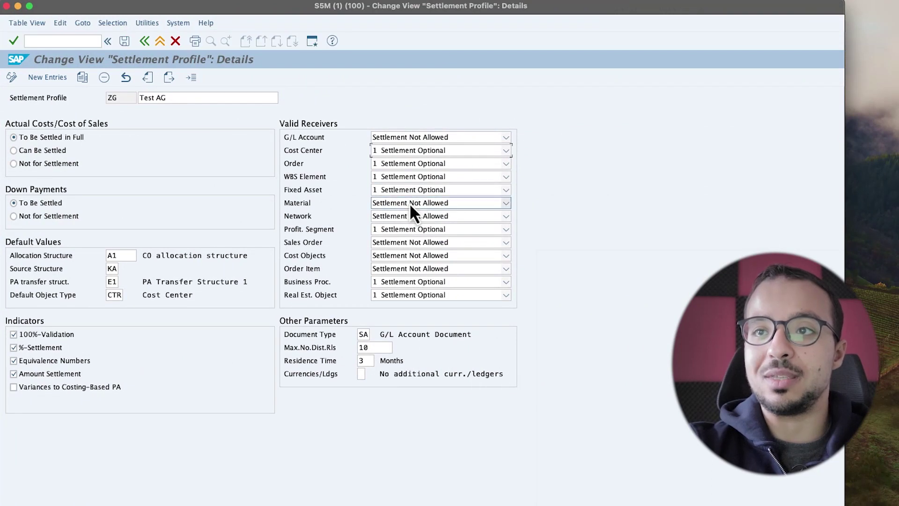
Examine the settlement options offered for the Material and Cost Center receivers in profile ZG without changing them
{"action": "left_click", "coordinate": [413, 204]}
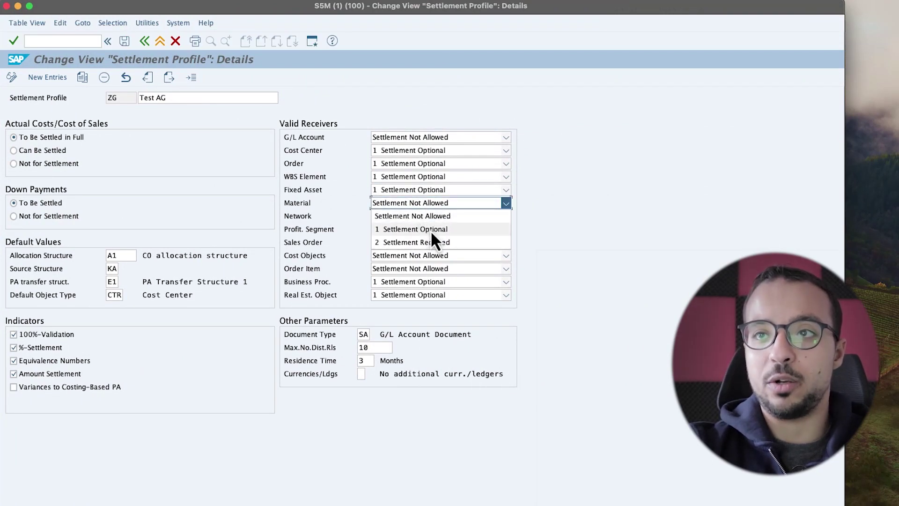
{"action": "left_click", "coordinate": [505, 204]}
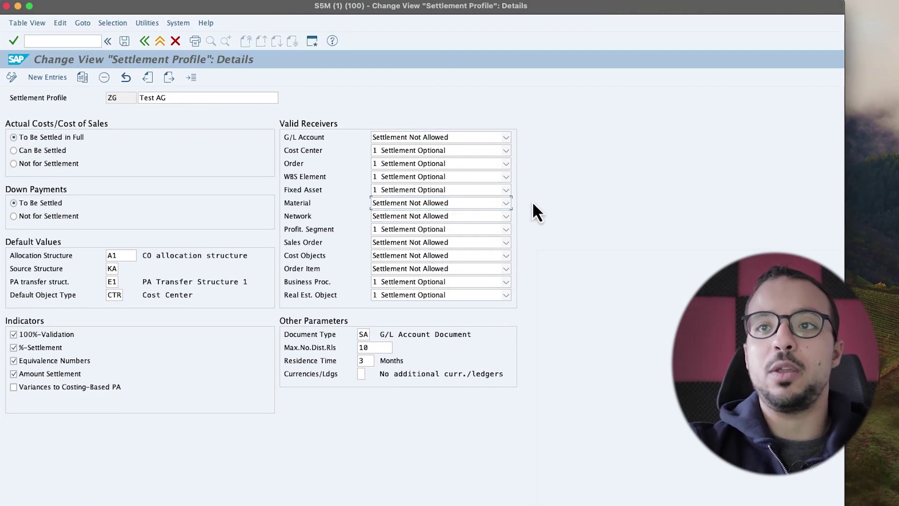
{"action": "left_click", "coordinate": [482, 156]}
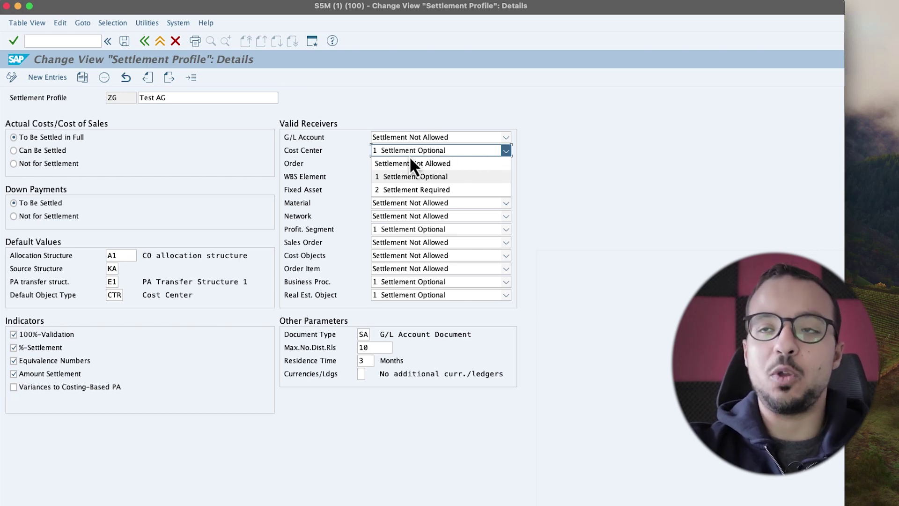
{"action": "left_click", "coordinate": [544, 185]}
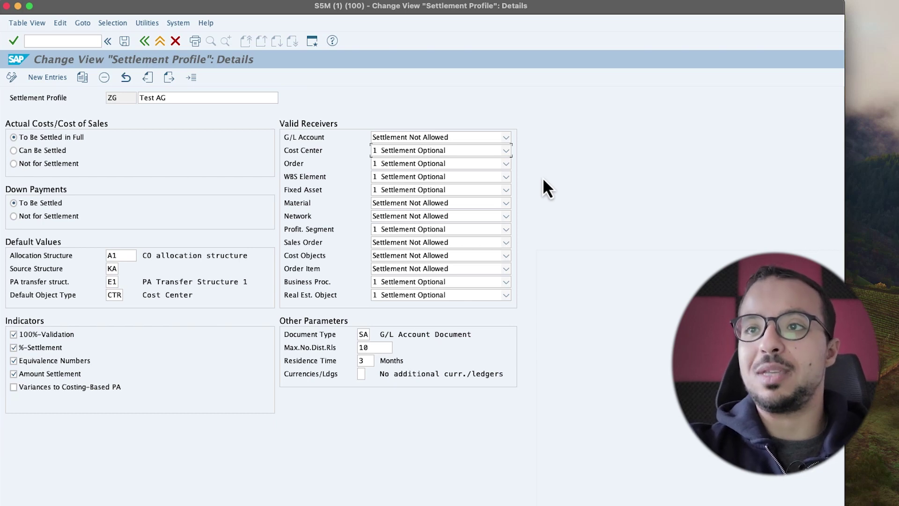
{"action": "left_click", "coordinate": [491, 156]}
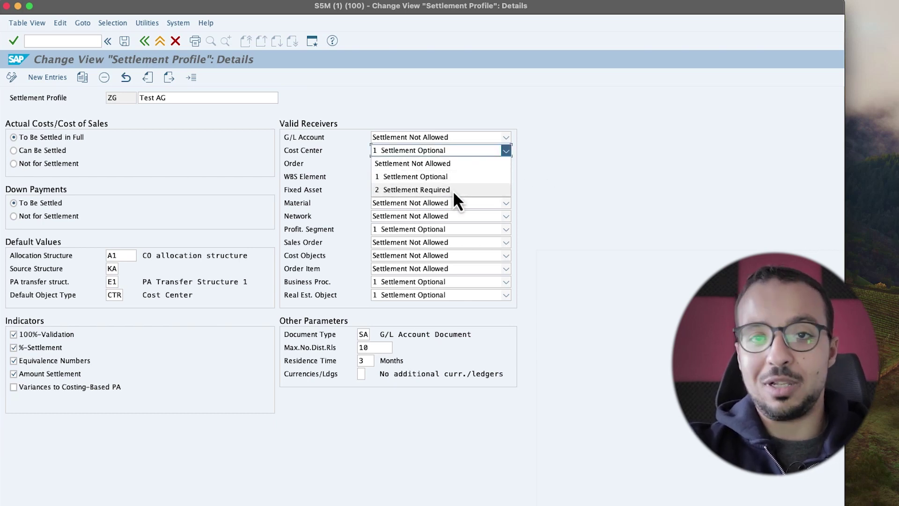
{"action": "left_click", "coordinate": [565, 187]}
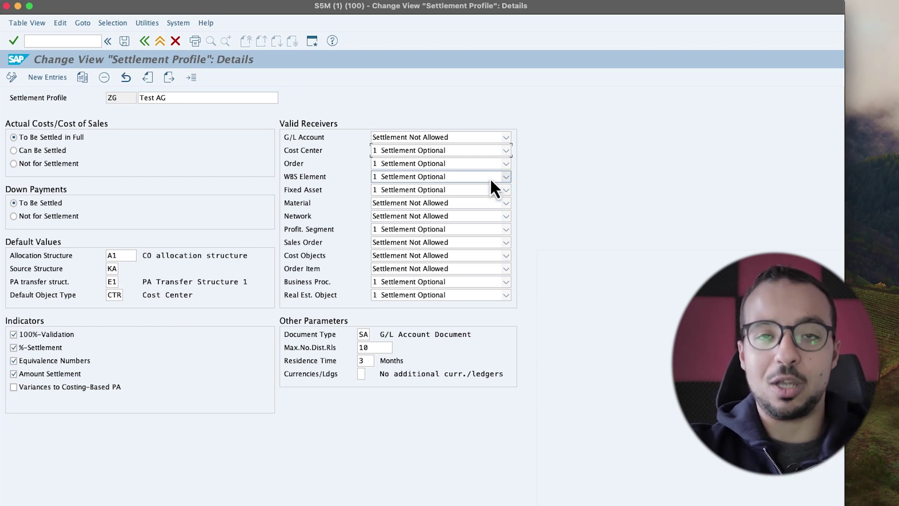
Compare profile ZG's Material and other valid receivers with the receiver categories offered for the order's first distribution rule
{"action": "left_click", "coordinate": [428, 202]}
{"action": "left_click", "coordinate": [539, 214]}
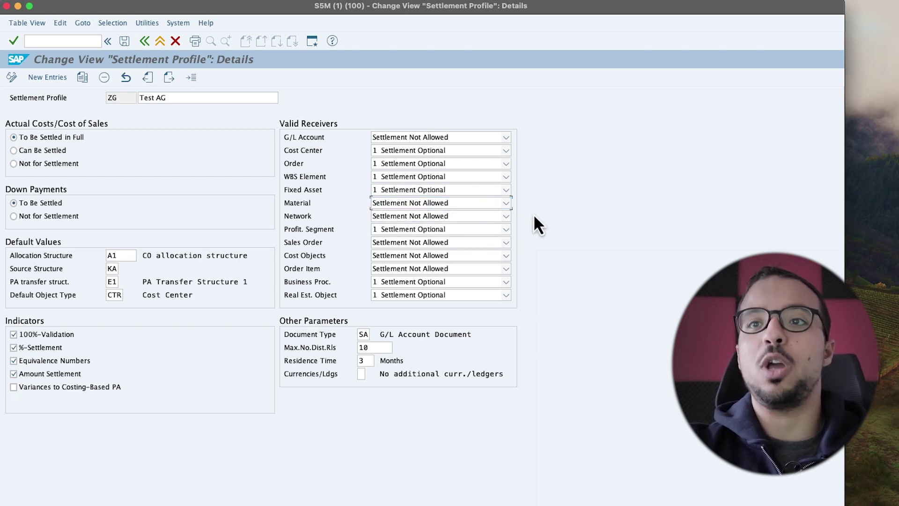
{"action": "key", "text": "ctrl+Left"}
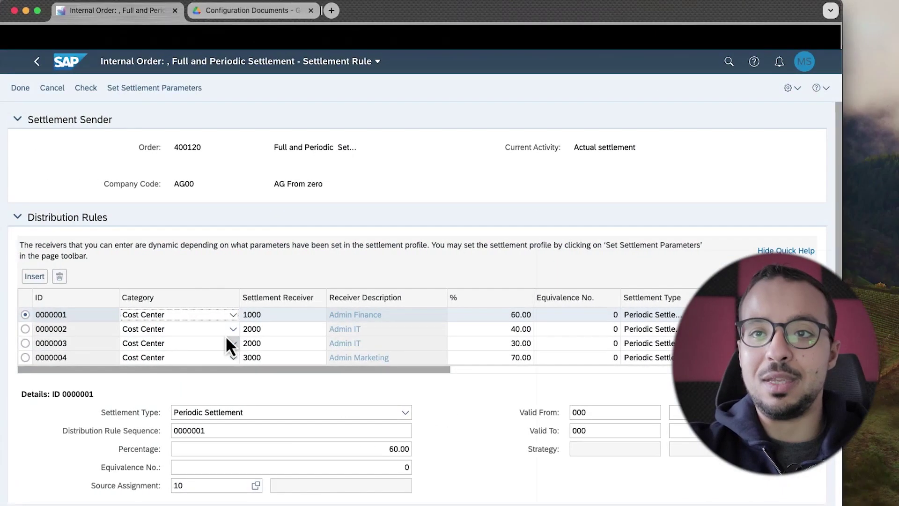
{"action": "left_click", "coordinate": [229, 314]}
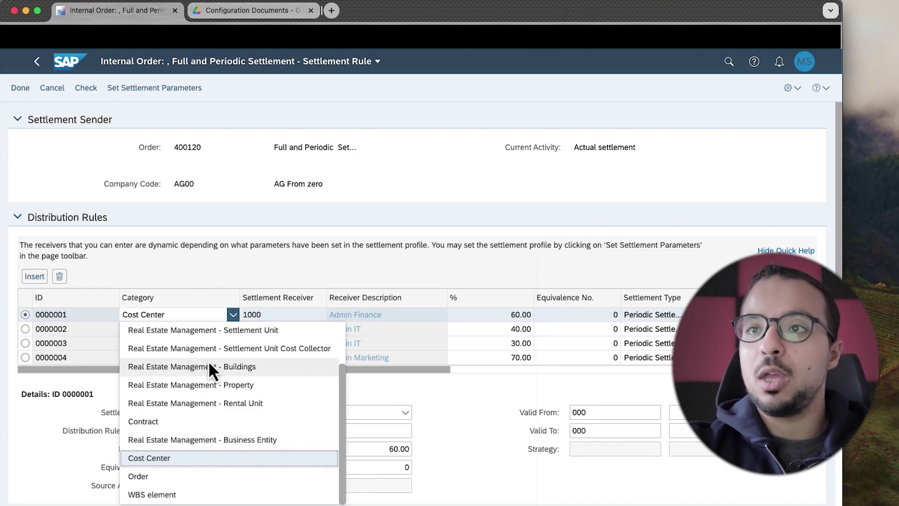
{"action": "key", "text": "ctrl+Right"}
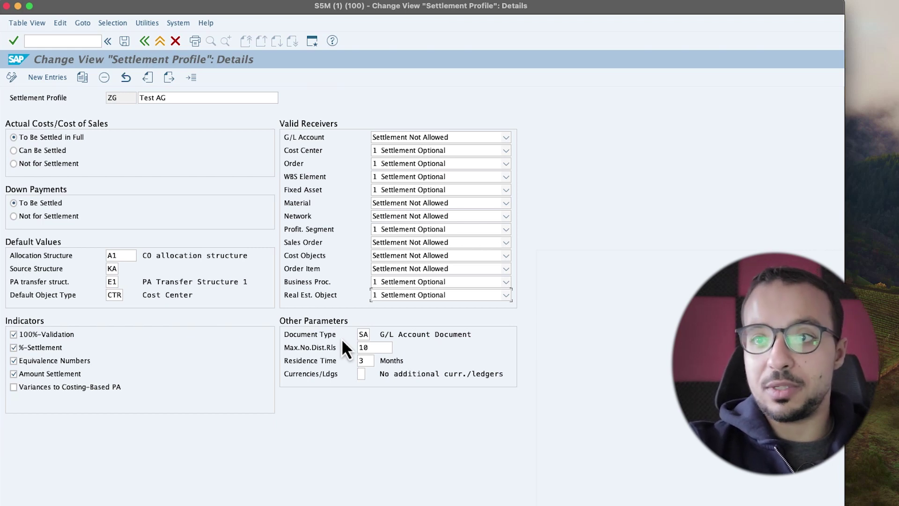
{"action": "double_click", "coordinate": [370, 347]}
{"action": "type", "text": "99"}
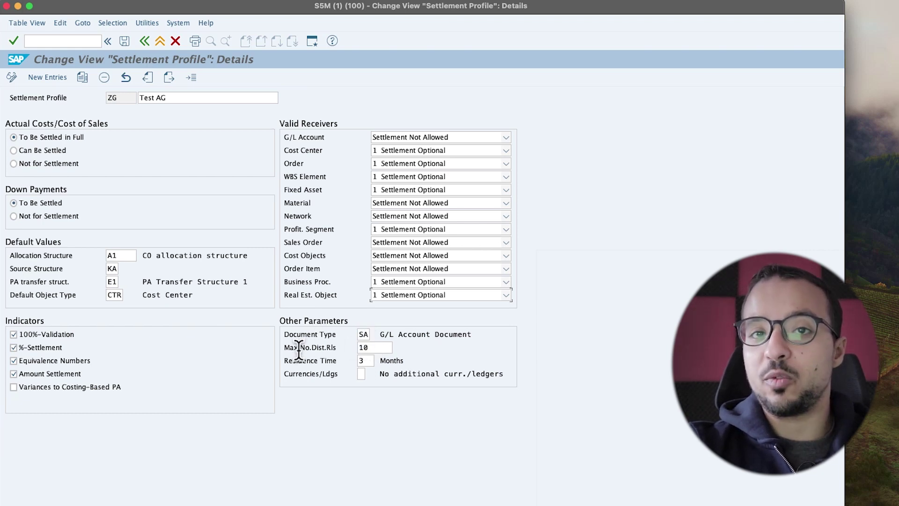
{"action": "left_click", "coordinate": [363, 360]}
{"action": "type", "text": "3"}
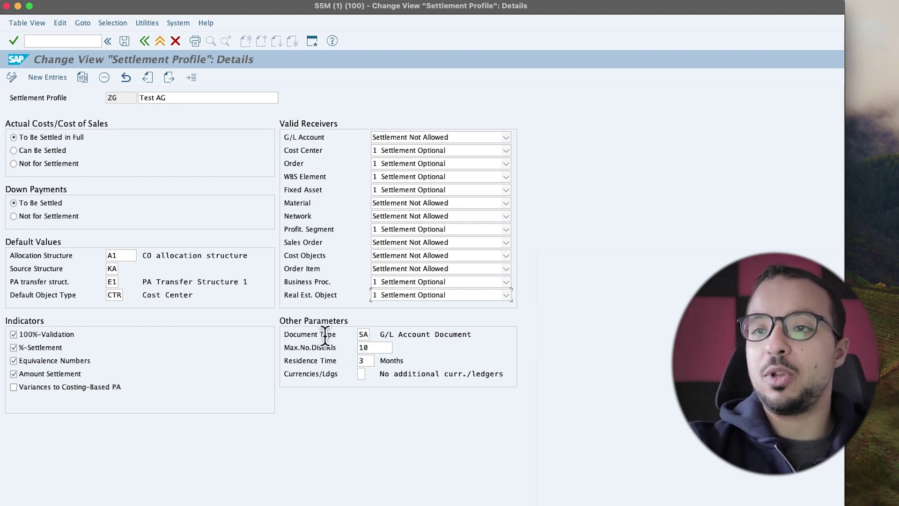
Review the distribution rules in the internal order's settlement rule, including their rule sequence and validity period columns
{"action": "key", "text": "ctrl+Left"}
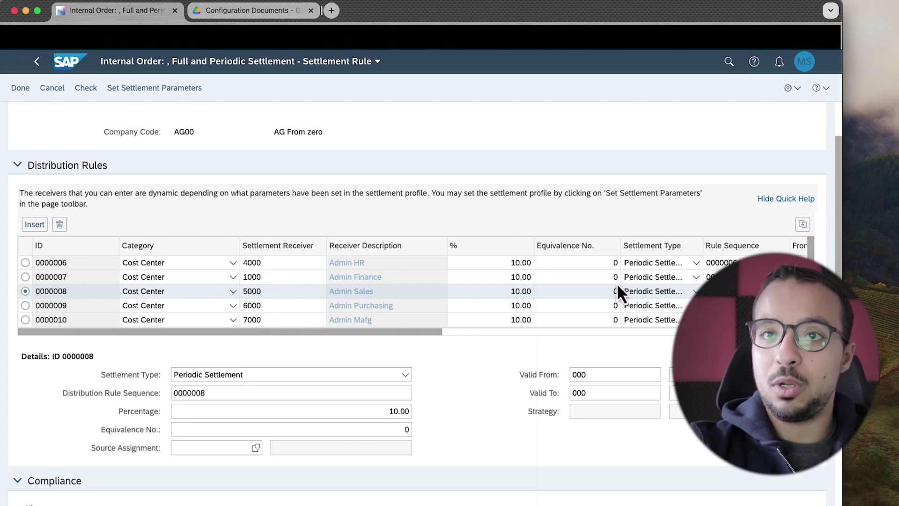
{"action": "scroll", "coordinate": [99, 272], "scroll_direction": "up", "scroll_amount": 3}
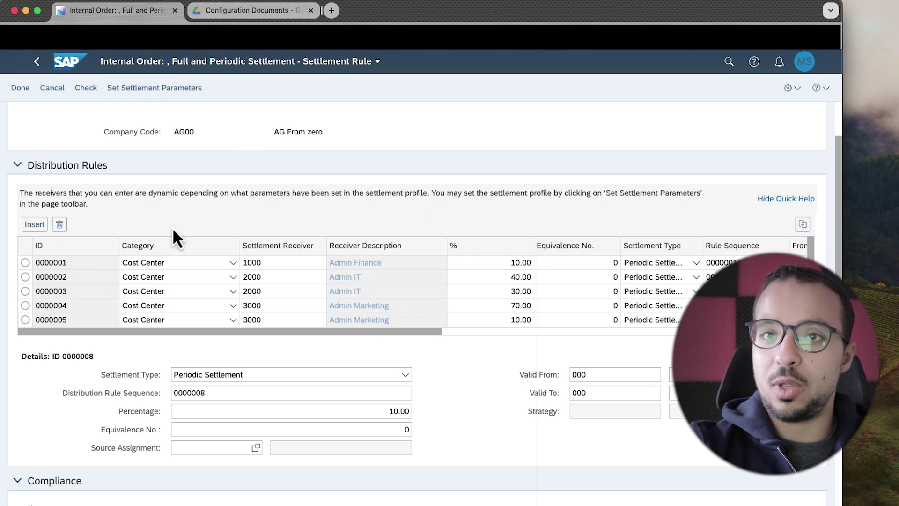
{"action": "scroll", "coordinate": [207, 302], "scroll_direction": "down", "scroll_amount": 5}
{"action": "scroll", "coordinate": [206, 301], "scroll_direction": "right", "scroll_amount": 5}
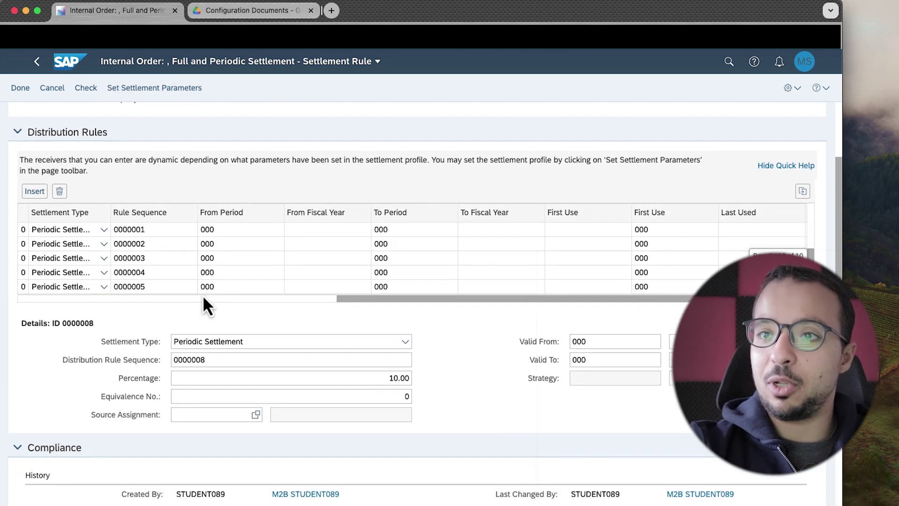
{"action": "left_click_drag", "start_coordinate": [351, 303], "coordinate": [70, 301]}
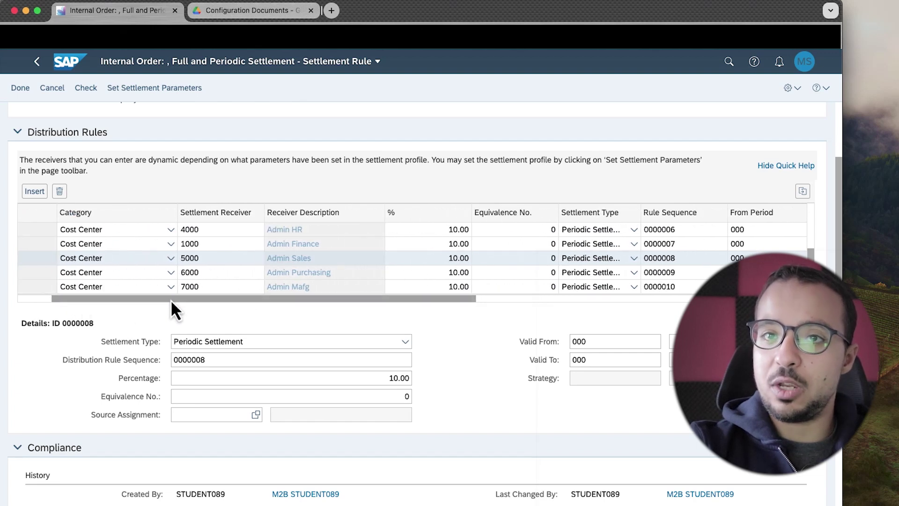
{"action": "left_click_drag", "start_coordinate": [171, 300], "coordinate": [103, 304]}
Try to insert another distribution rule after rule 0000010, read the details of the resulting message, and close them
{"action": "left_click", "coordinate": [64, 287]}
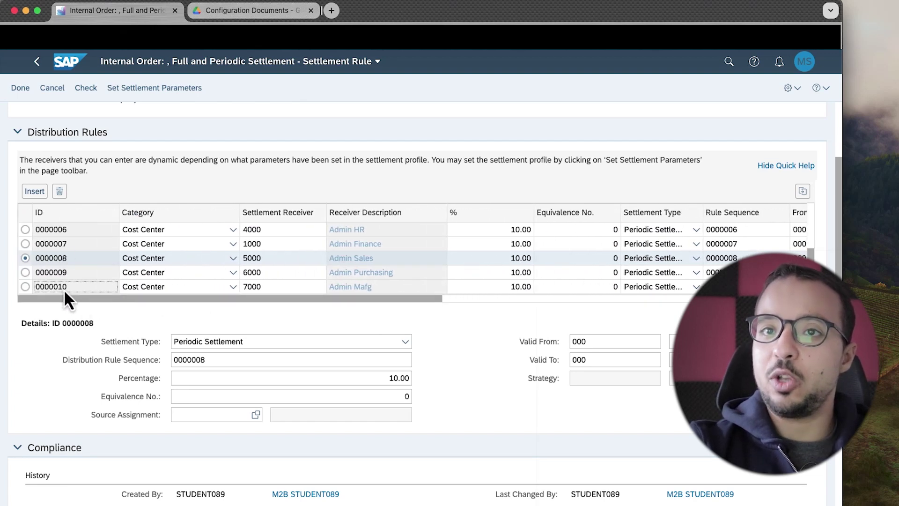
{"action": "left_click", "coordinate": [35, 193]}
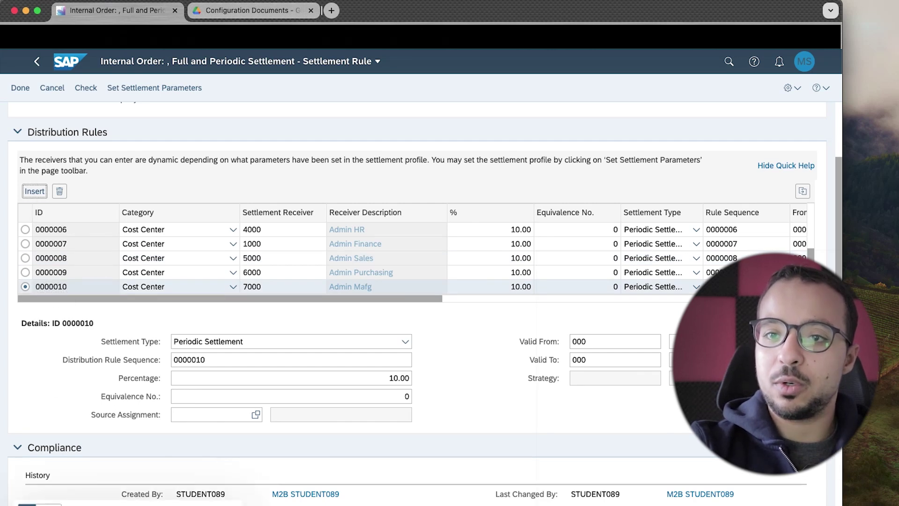
{"action": "left_click_drag", "start_coordinate": [123, 235], "coordinate": [365, 178]}
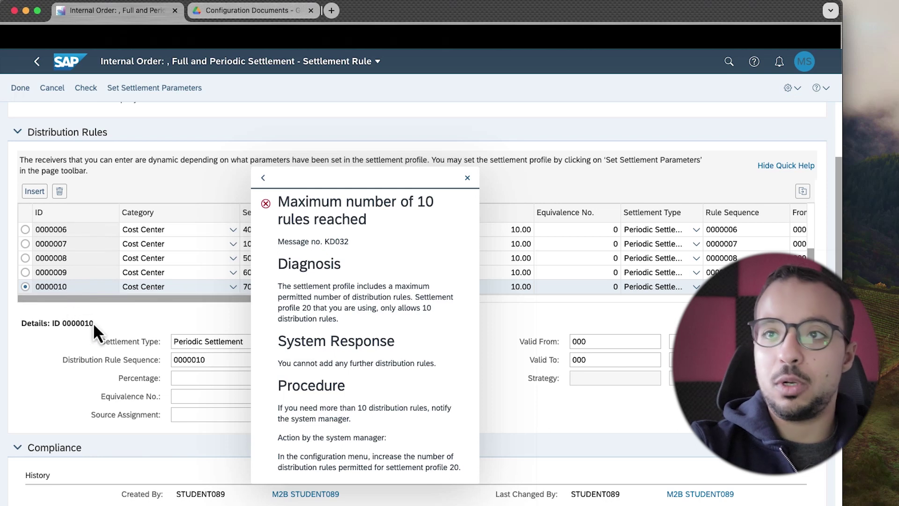
{"action": "left_click", "coordinate": [468, 178]}
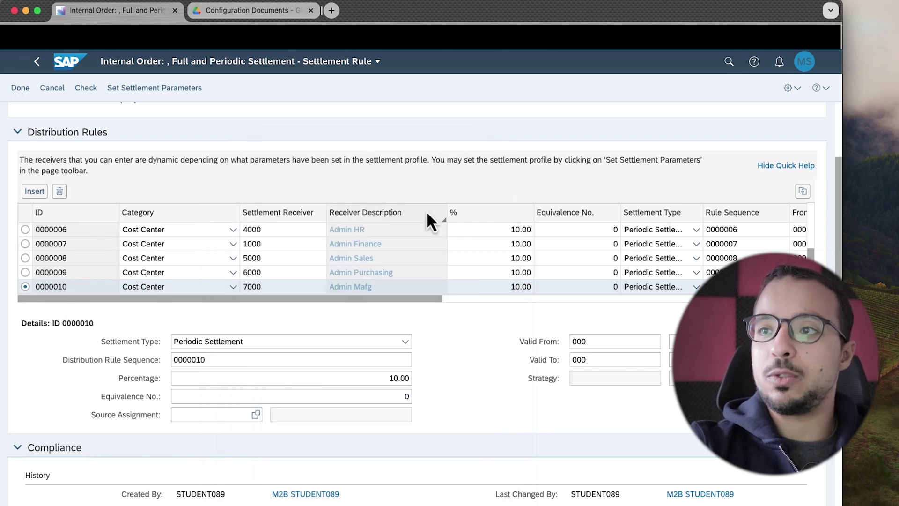
Check the maximum number of distribution rules and the residence time in settlement profile ZG
{"action": "key", "text": "ctrl+Right"}
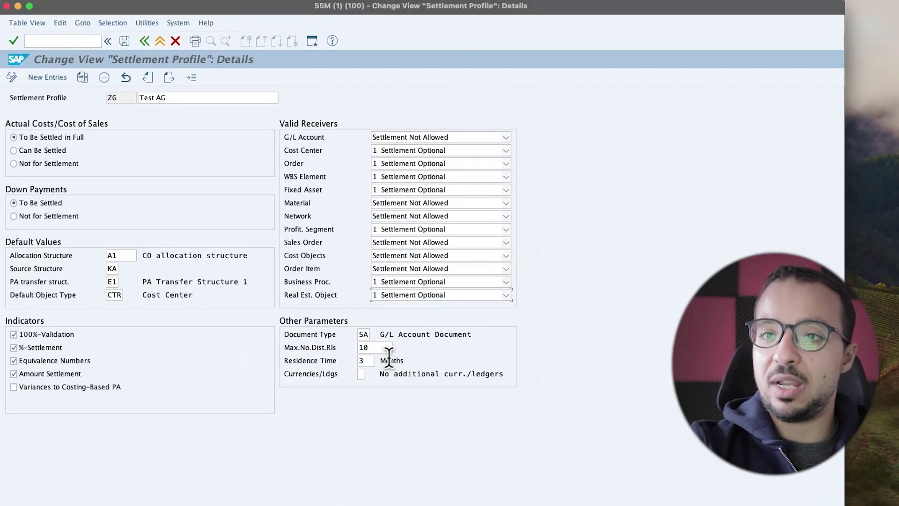
{"action": "double_click", "coordinate": [378, 347]}
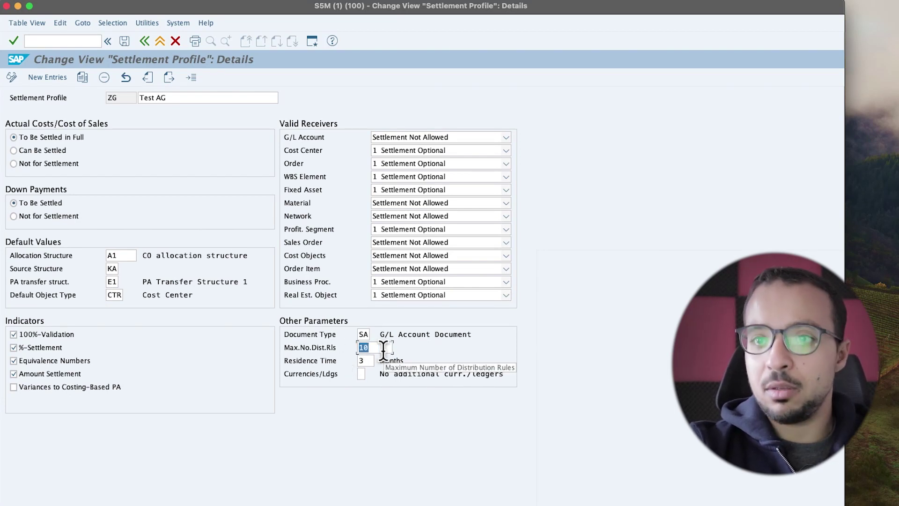
{"action": "double_click", "coordinate": [365, 361]}
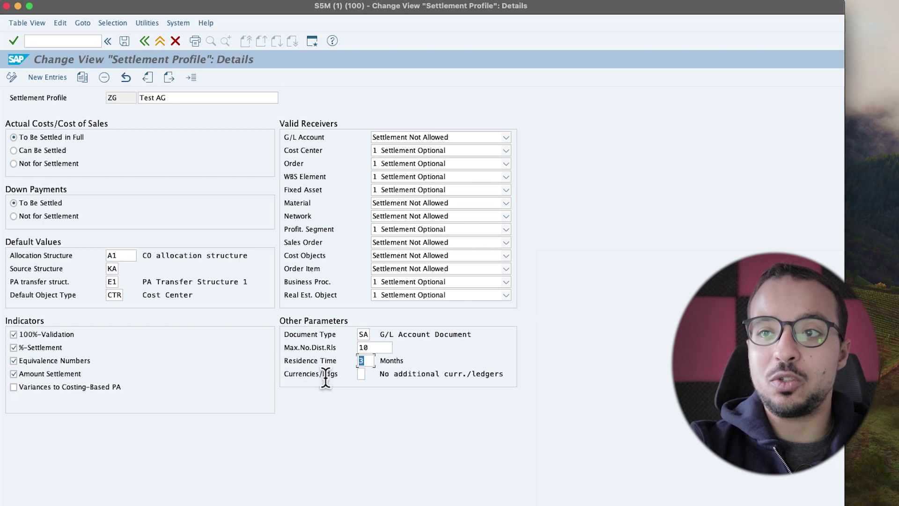
Read the field help for the Currencies/Ldgs parameter of settlement profile ZG and close it
{"action": "left_click", "coordinate": [362, 375]}
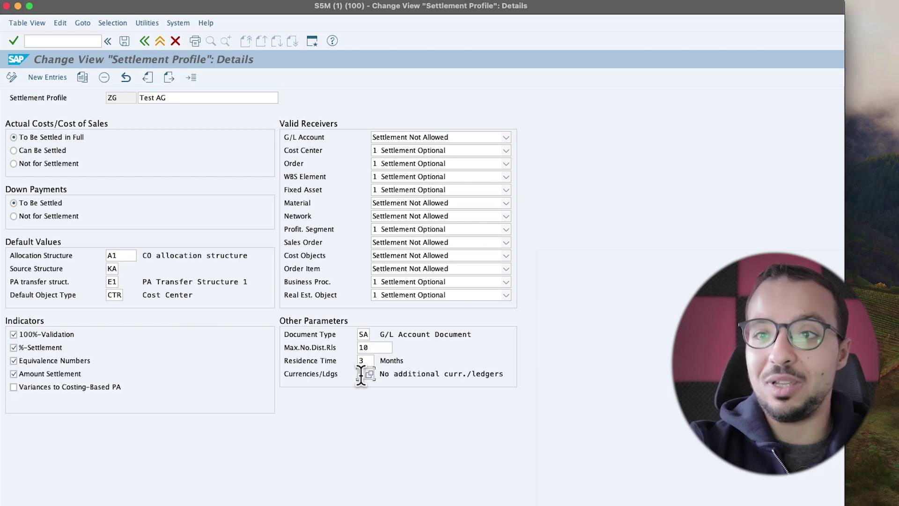
{"action": "right_click", "coordinate": [361, 375]}
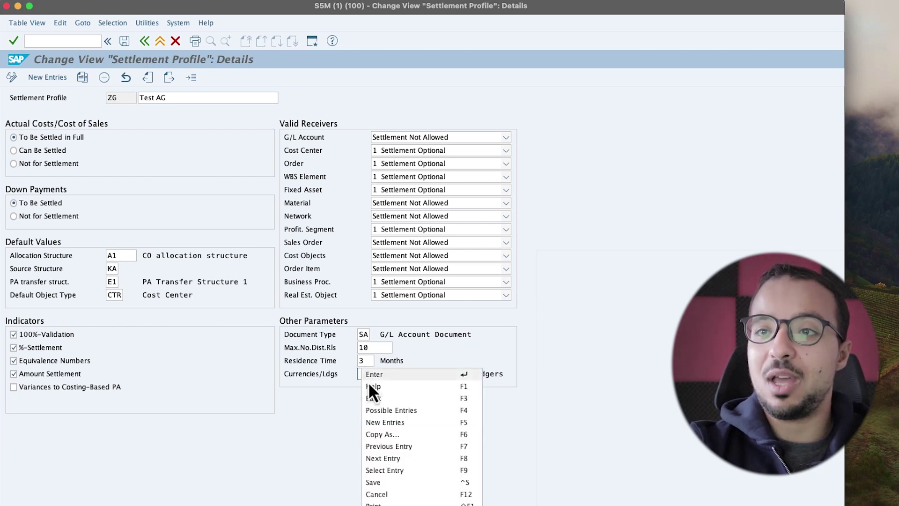
{"action": "left_click", "coordinate": [370, 387]}
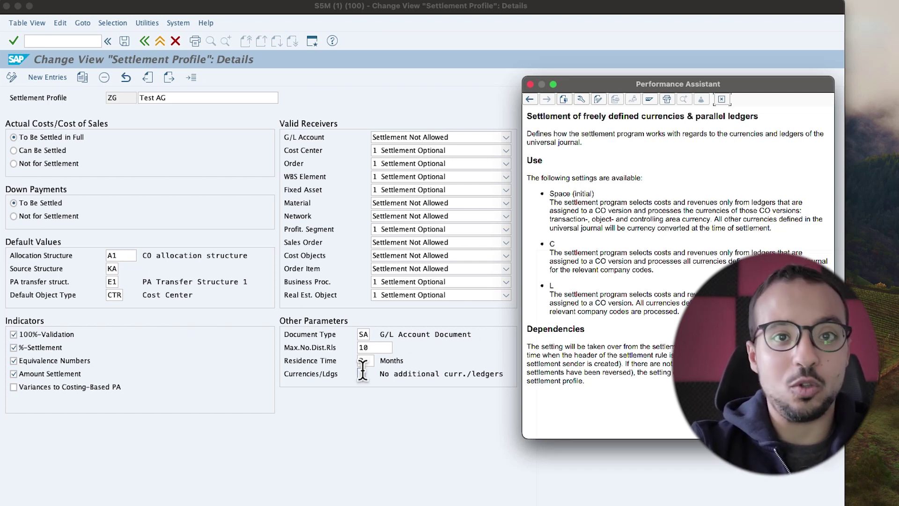
{"action": "left_click", "coordinate": [723, 101]}
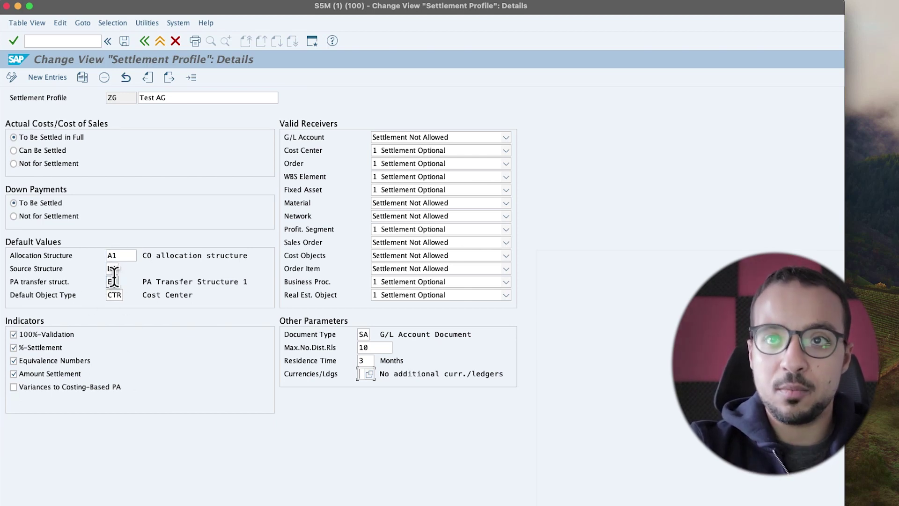
Leave the settlement profile maintenance and open the activity for entering settlement profiles in order types
{"action": "left_click", "coordinate": [146, 42]}
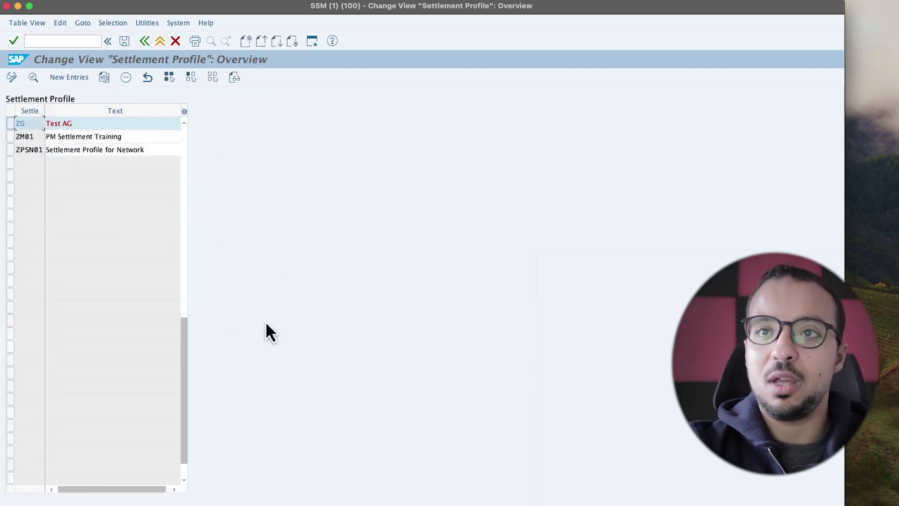
{"action": "left_click", "coordinate": [150, 47]}
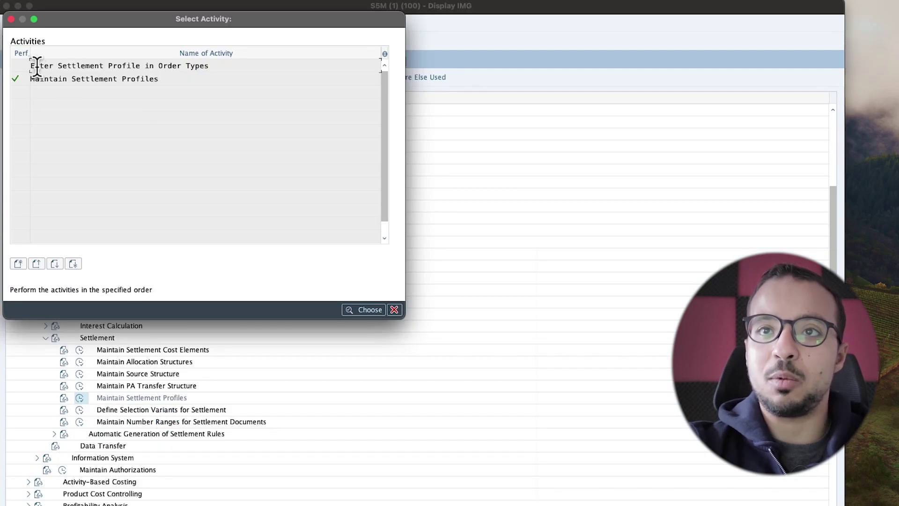
{"action": "double_click", "coordinate": [65, 66]}
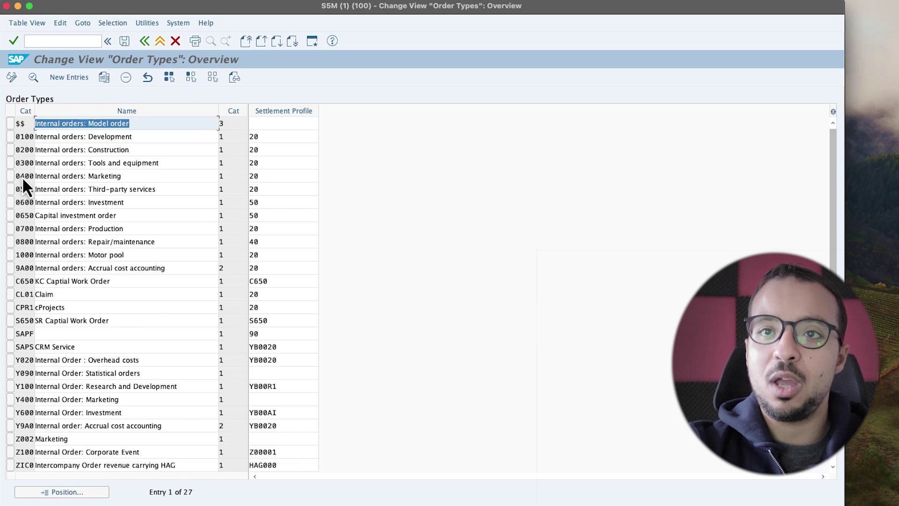
Assign settlement profile ZG to order type 0400 (Internal orders: Marketing) and save it to the KA: Configuration customizing request
{"action": "left_click", "coordinate": [264, 177]}
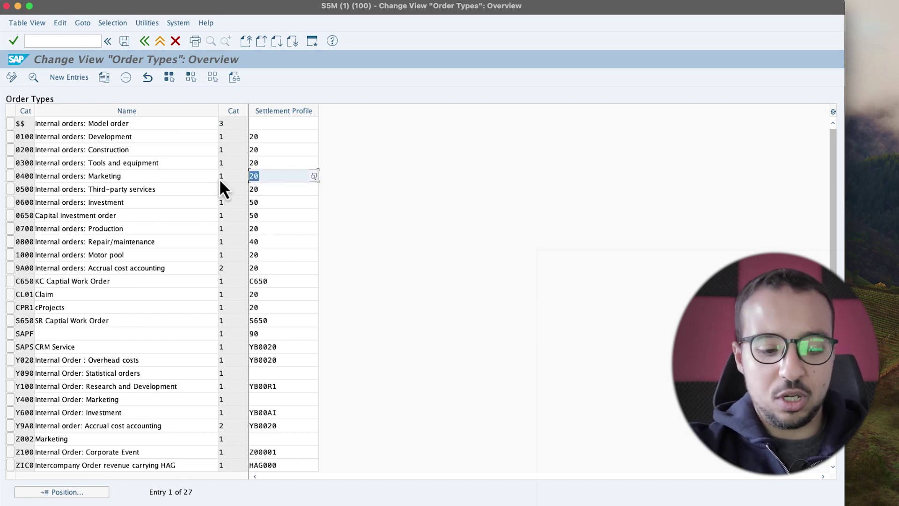
{"action": "type", "text": "ZG"}
{"action": "key", "text": "super+z"}
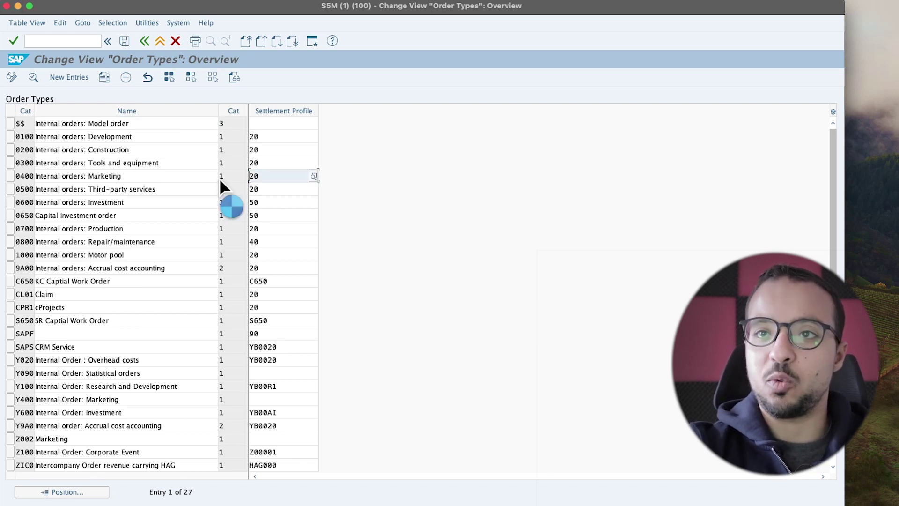
{"action": "type", "text": "ZG"}
{"action": "key", "text": "Return"}
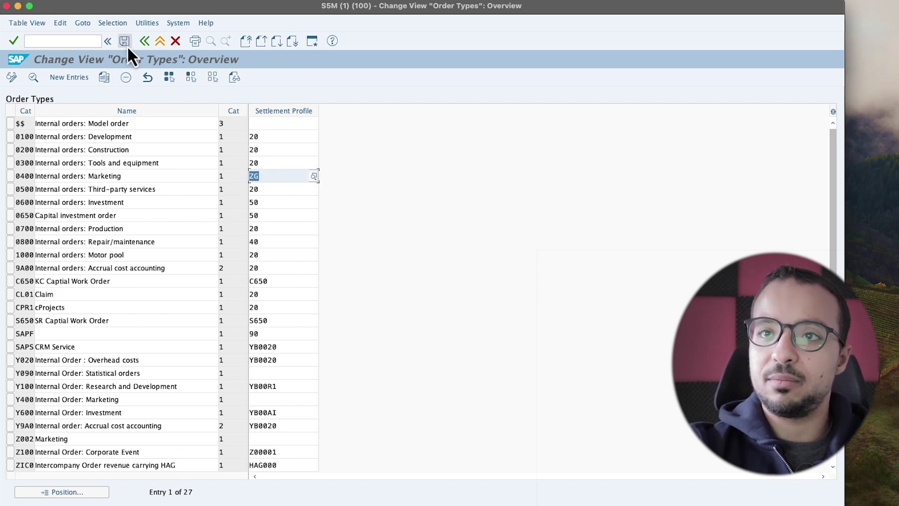
{"action": "left_click", "coordinate": [127, 43]}
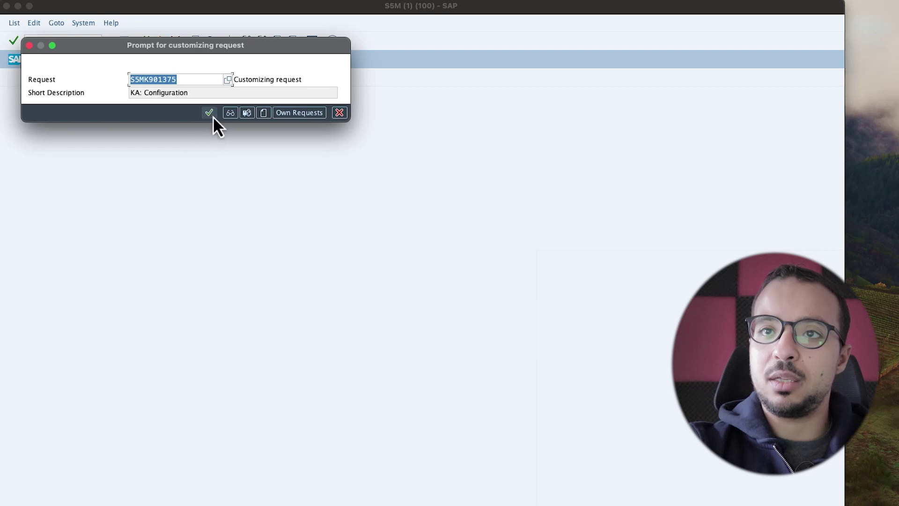
{"action": "left_click", "coordinate": [208, 113]}
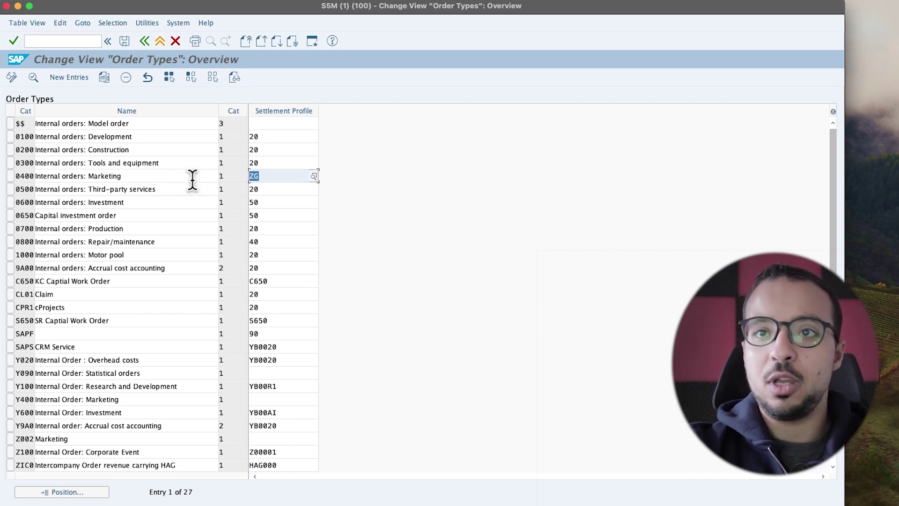
Discard the unsaved changes to the internal order's settlement rule and return to the list of internal orders
{"action": "key", "text": "ctrl+Left"}
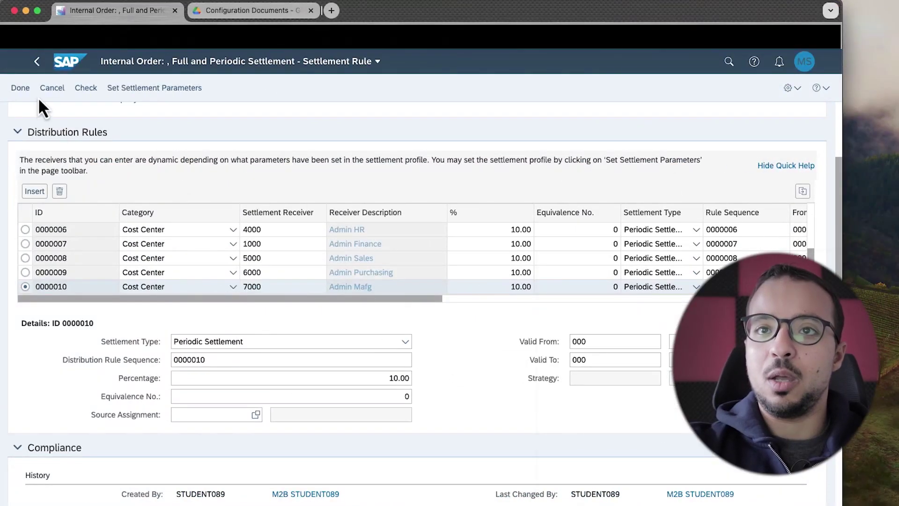
{"action": "left_click", "coordinate": [53, 89]}
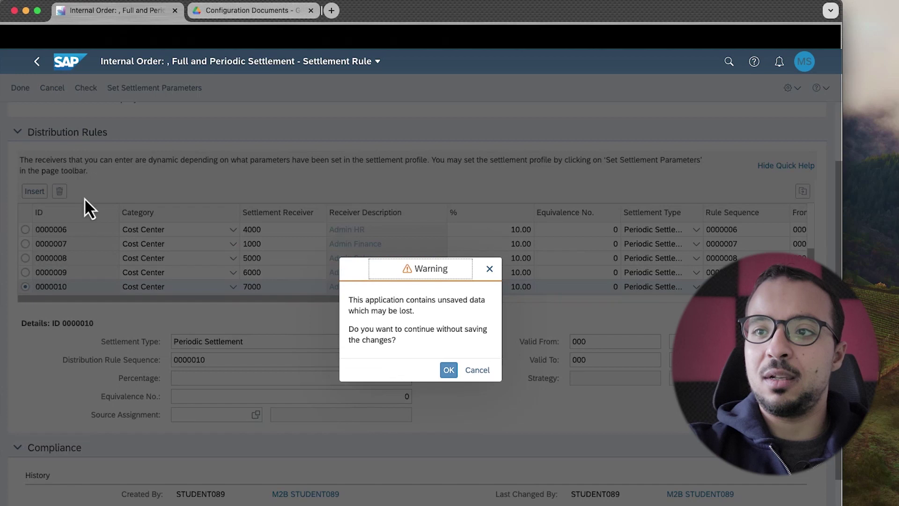
{"action": "left_click", "coordinate": [448, 369]}
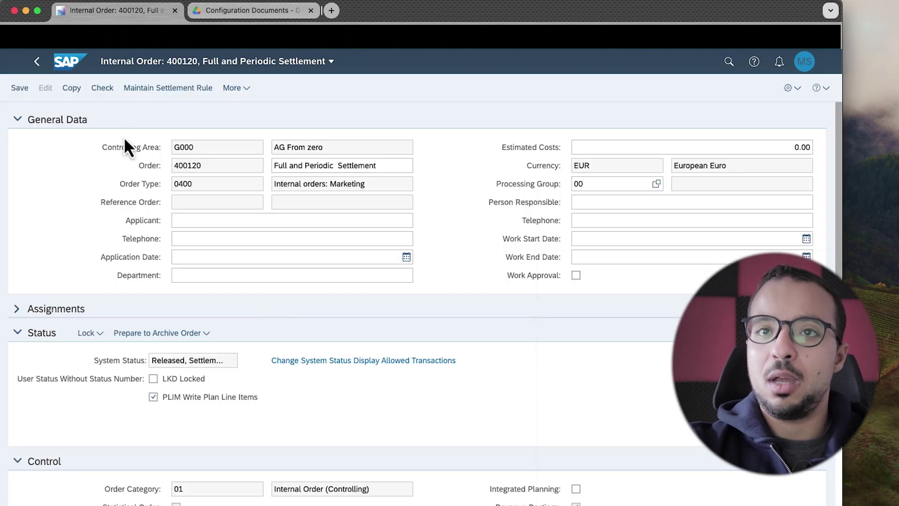
{"action": "left_click", "coordinate": [38, 68]}
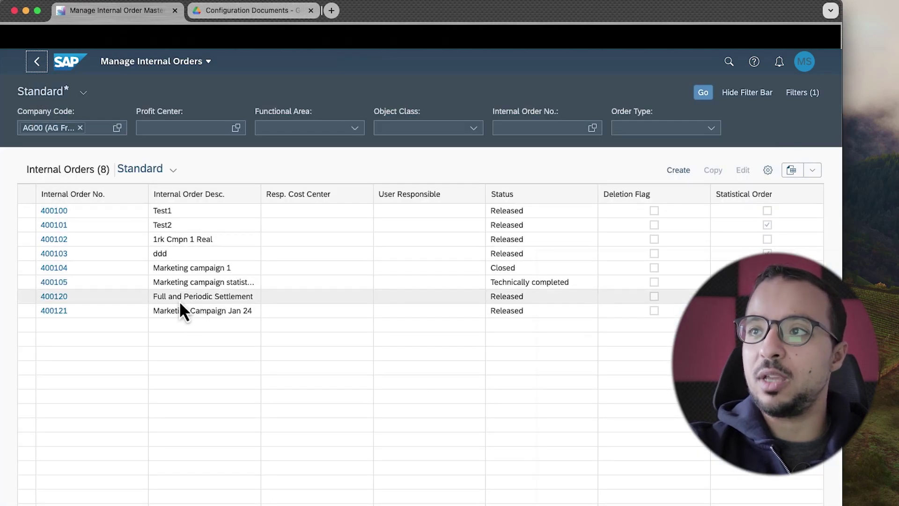
Start a new internal order in controlling area G000 with order type 0400
{"action": "left_click", "coordinate": [681, 171]}
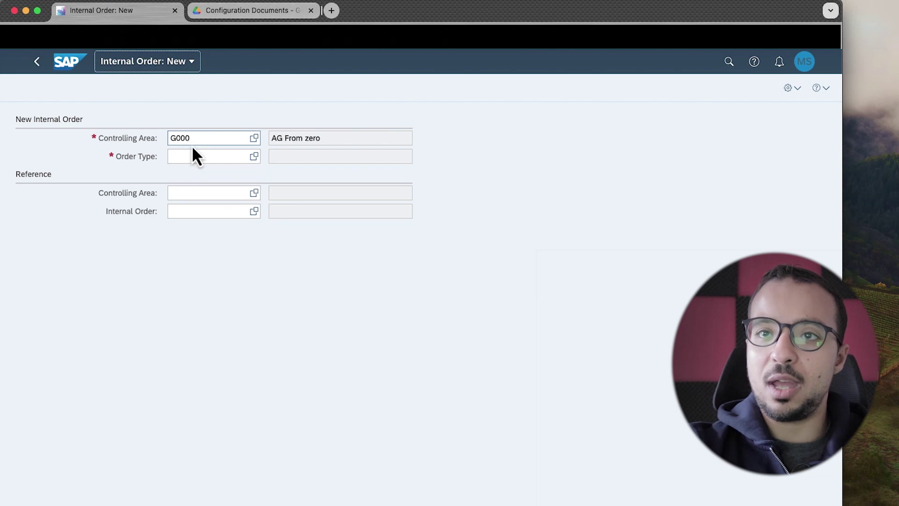
{"action": "left_click", "coordinate": [200, 155]}
{"action": "type", "text": "0400"}
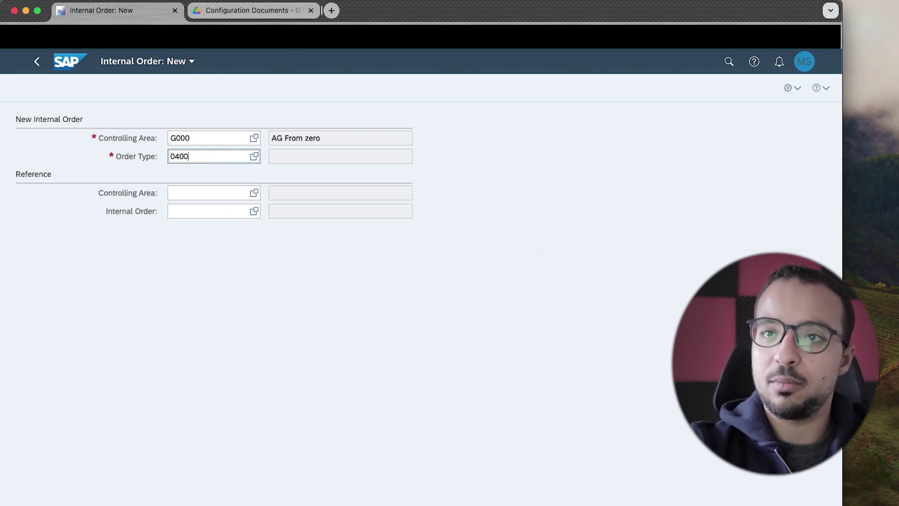
{"action": "key", "text": "Return"}
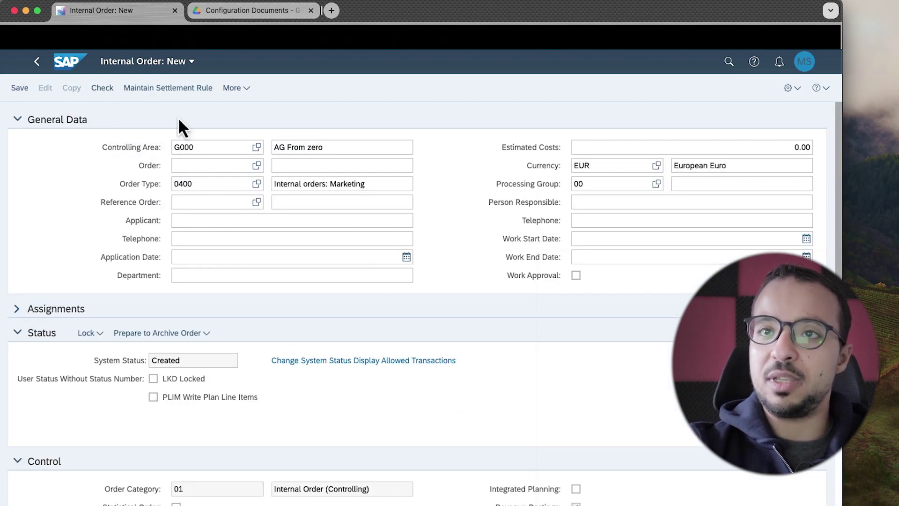
Open the settlement parameters in the new order's settlement rule and check the default settlement profile
{"action": "left_click", "coordinate": [169, 88]}
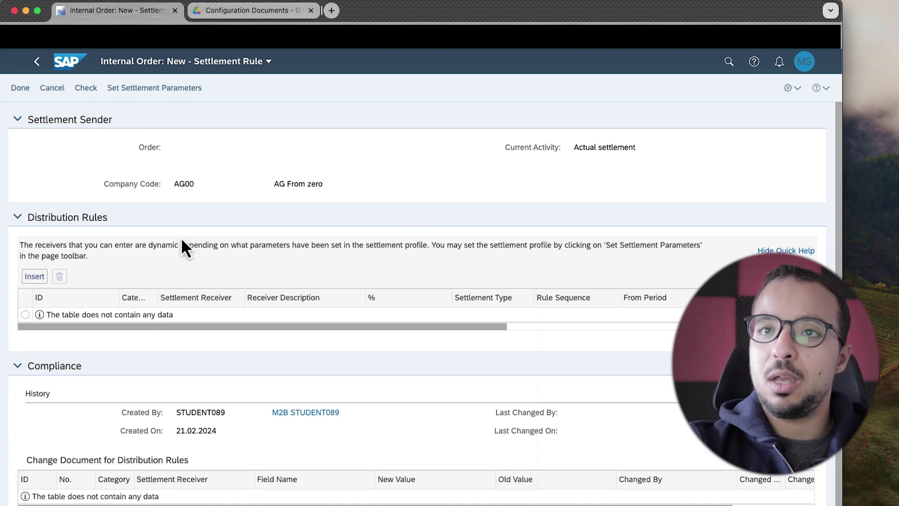
{"action": "left_click", "coordinate": [142, 88]}
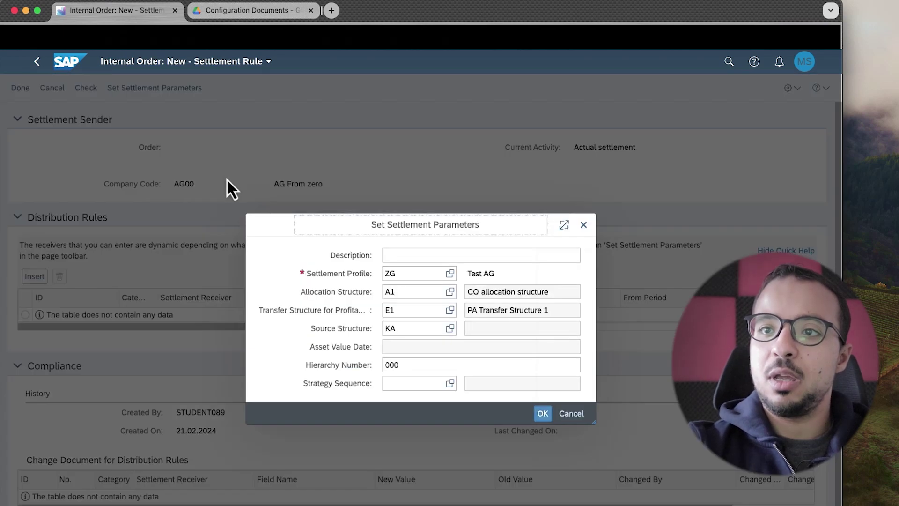
{"action": "left_click", "coordinate": [409, 276]}
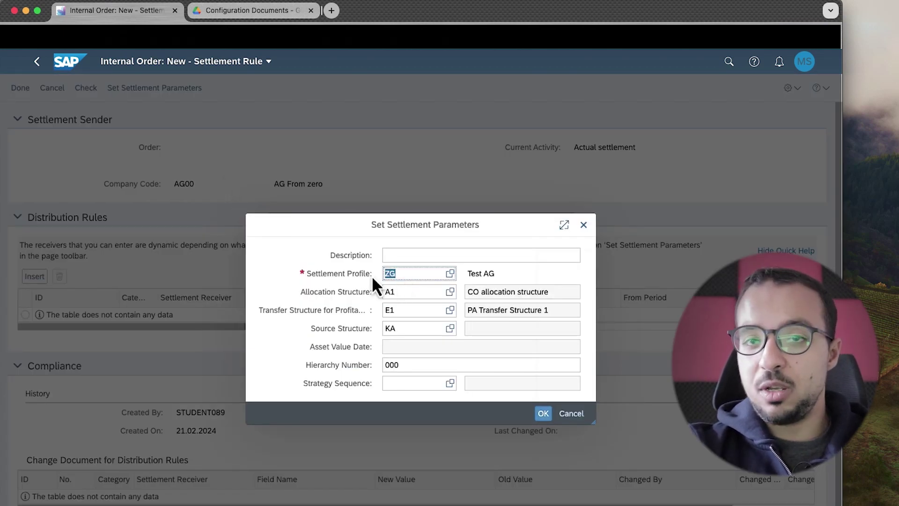